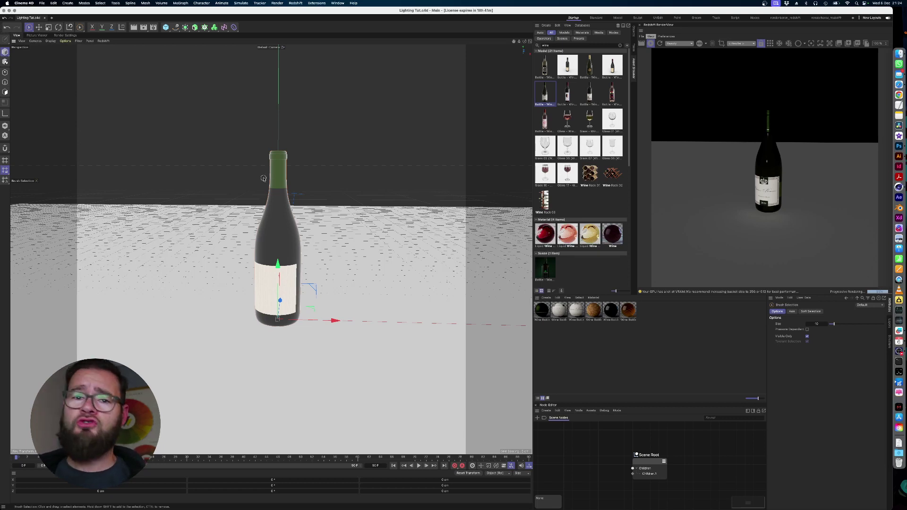
- Deselect the wine bottle and add a Redshift area light to the scene
{"action": "left_click", "coordinate": [316, 165]}
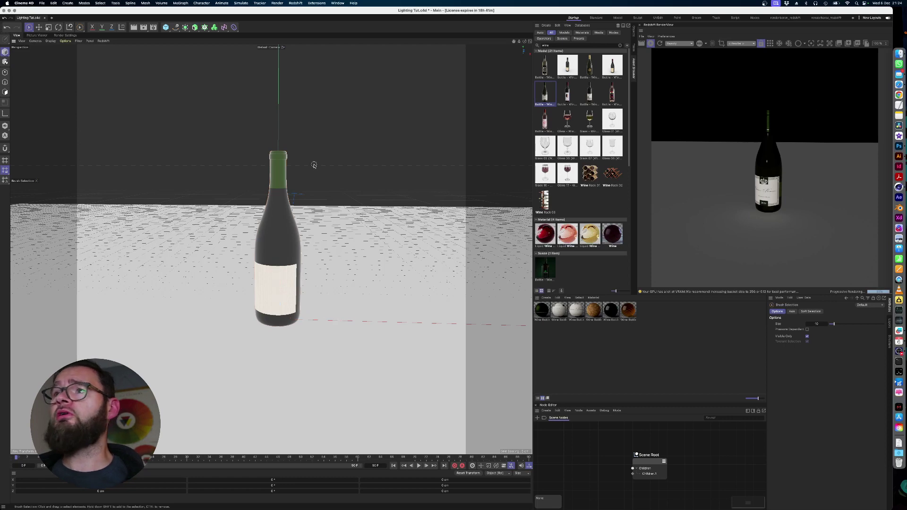
{"action": "mouse_move", "coordinate": [524, 41]}
{"action": "left_mouse_down"}
{"action": "mouse_move", "coordinate": [558, 37]}
{"action": "mouse_move", "coordinate": [528, 39]}
{"action": "mouse_move", "coordinate": [540, 40]}
{"action": "left_mouse_up"}
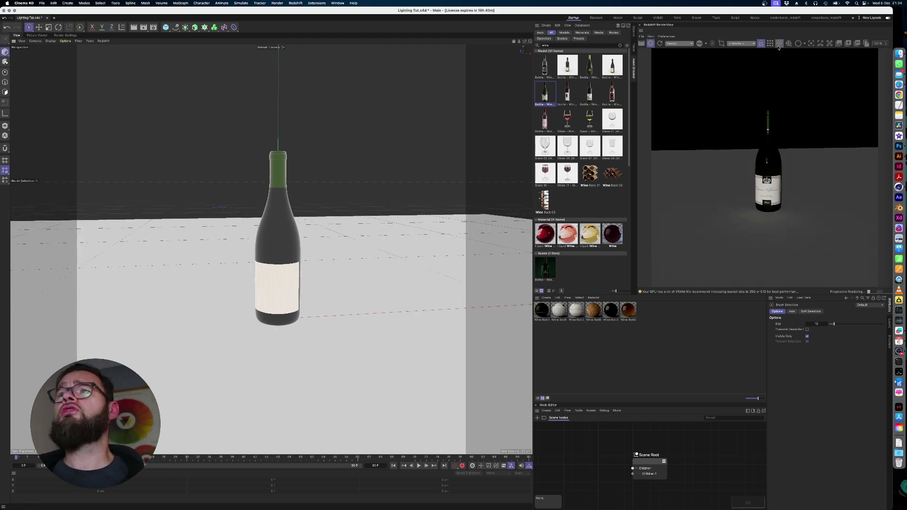
{"action": "left_click", "coordinate": [634, 31]}
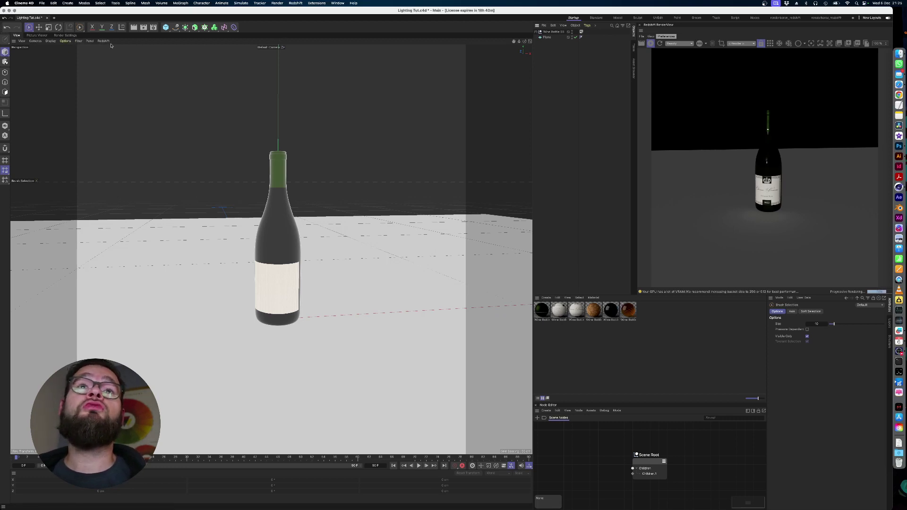
{"action": "left_click", "coordinate": [289, 3]}
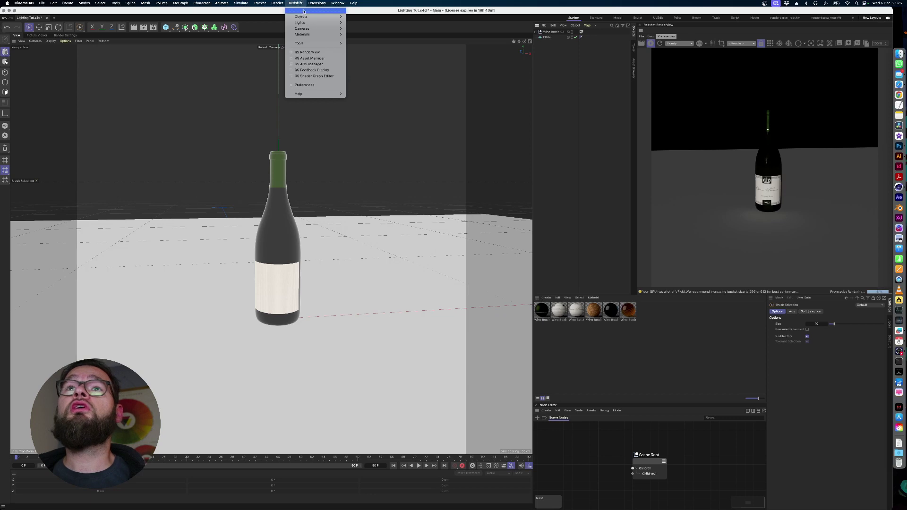
{"action": "mouse_move", "coordinate": [331, 25]}
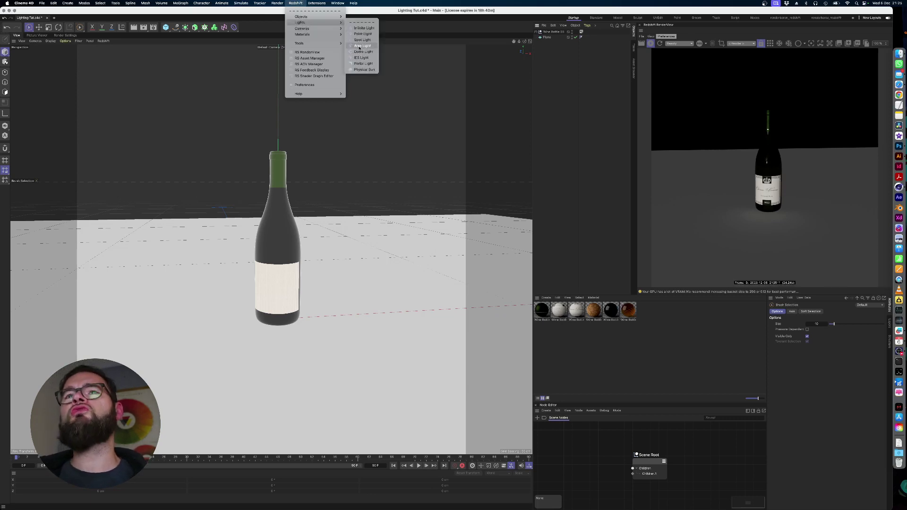
{"action": "left_click", "coordinate": [359, 45]}
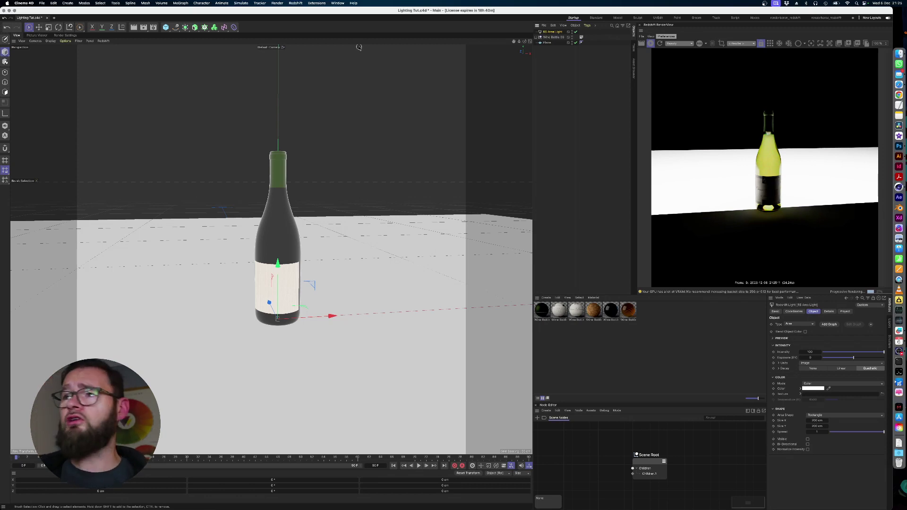
- Rename the new area light to Key and save the project
{"action": "mouse_move", "coordinate": [371, 150]}
{"action": "left_mouse_down", "text": "alt"}
{"action": "mouse_move", "coordinate": [357, 156]}
{"action": "mouse_move", "coordinate": [385, 151]}
{"action": "left_mouse_up", "text": "alt"}
{"action": "right_click_drag", "start_coordinate": [385, 151], "coordinate": [306, 155], "text": "alt"}
{"action": "middle_click_drag", "start_coordinate": [306, 154], "coordinate": [253, 209], "text": "alt"}
{"action": "left_click_drag", "start_coordinate": [253, 208], "coordinate": [250, 217], "text": "alt"}
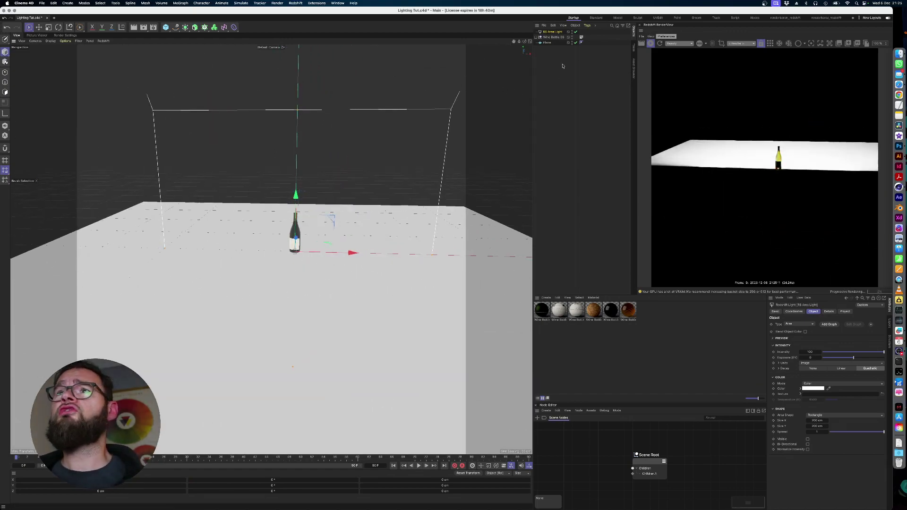
{"action": "double_click", "coordinate": [552, 32]}
{"action": "type", "text": "Key"}
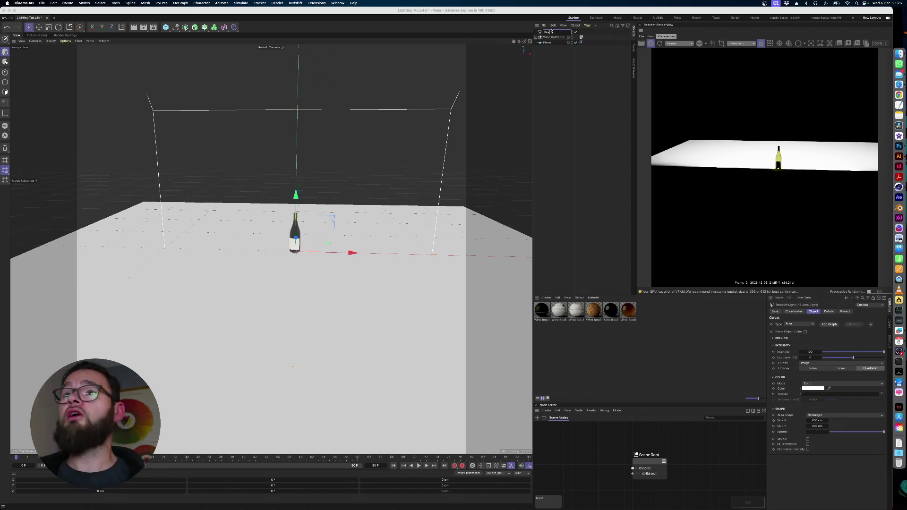
{"action": "key", "text": "Return"}
{"action": "key", "text": "super+s"}
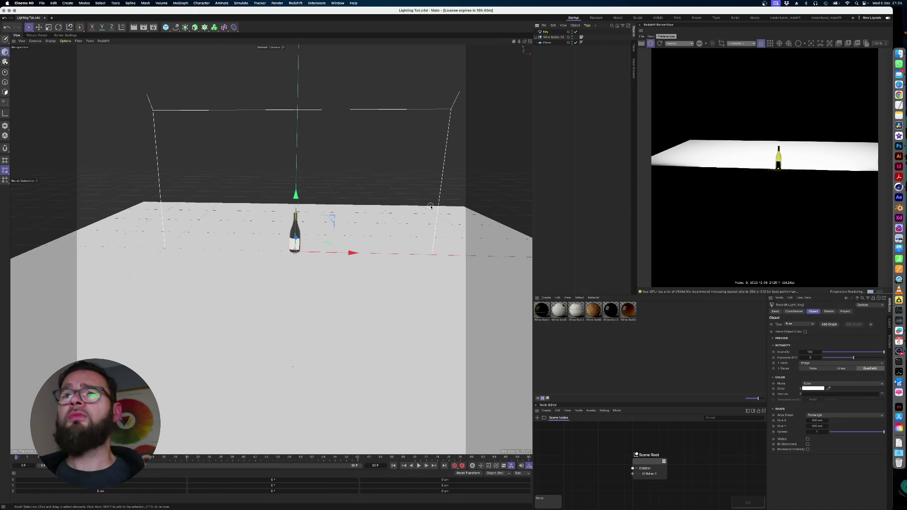
- In the four-view layout, move the Key light diagonally in front of the bottle in the top view and rotate it about 45°
{"action": "left_click", "coordinate": [530, 41]}
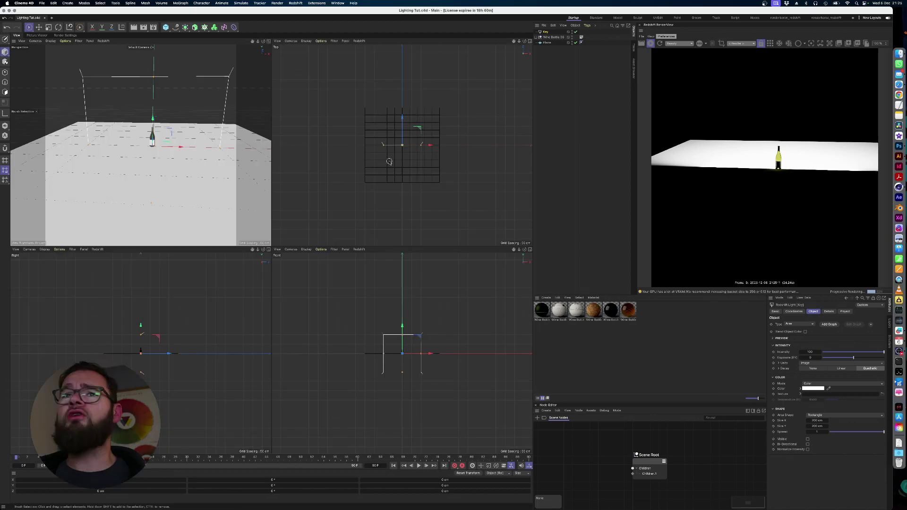
{"action": "key", "text": "super+shift+z"}
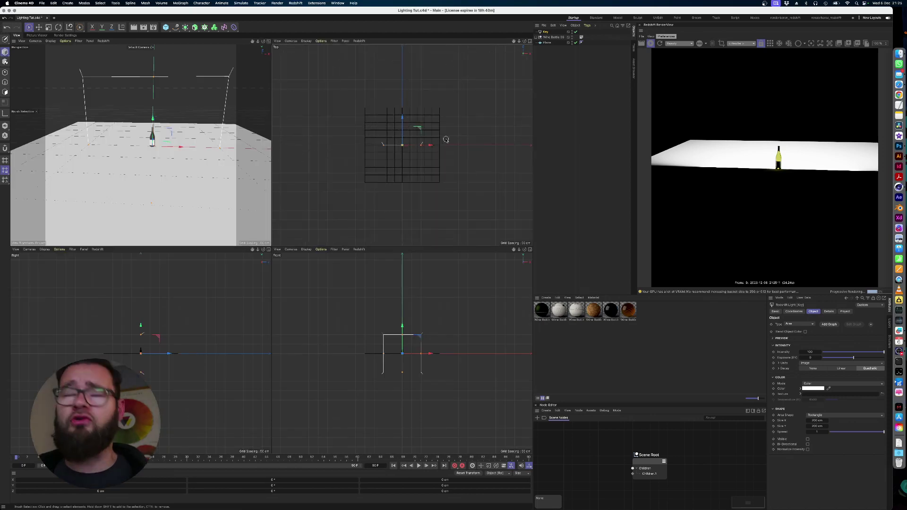
{"action": "key", "text": "e"}
{"action": "mouse_move", "coordinate": [418, 128]}
{"action": "left_mouse_down"}
{"action": "mouse_move", "coordinate": [407, 143]}
{"action": "mouse_move", "coordinate": [414, 152]}
{"action": "left_mouse_up"}
{"action": "key", "text": "r"}
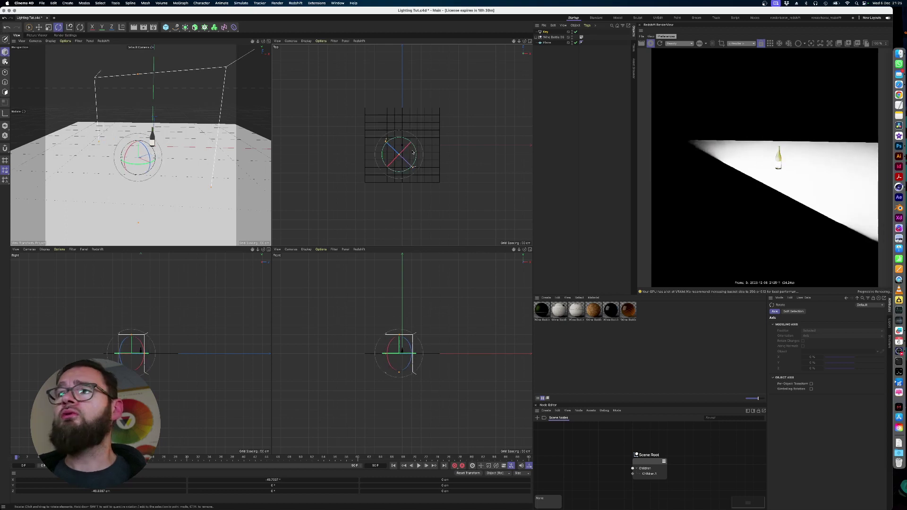
- Add a Target tag to the Key light and set the wine bottle as its target object
{"action": "right_click", "coordinate": [543, 32]}
{"action": "mouse_move", "coordinate": [584, 43]}
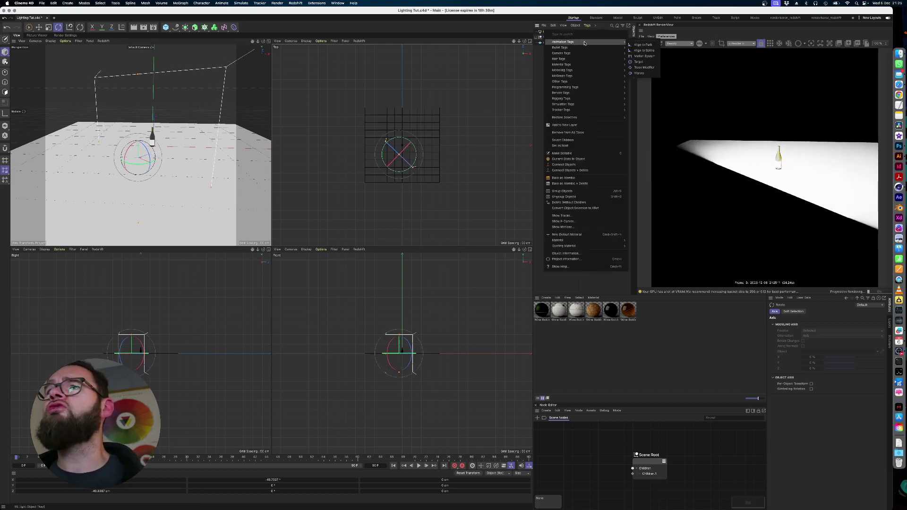
{"action": "left_click", "coordinate": [638, 62]}
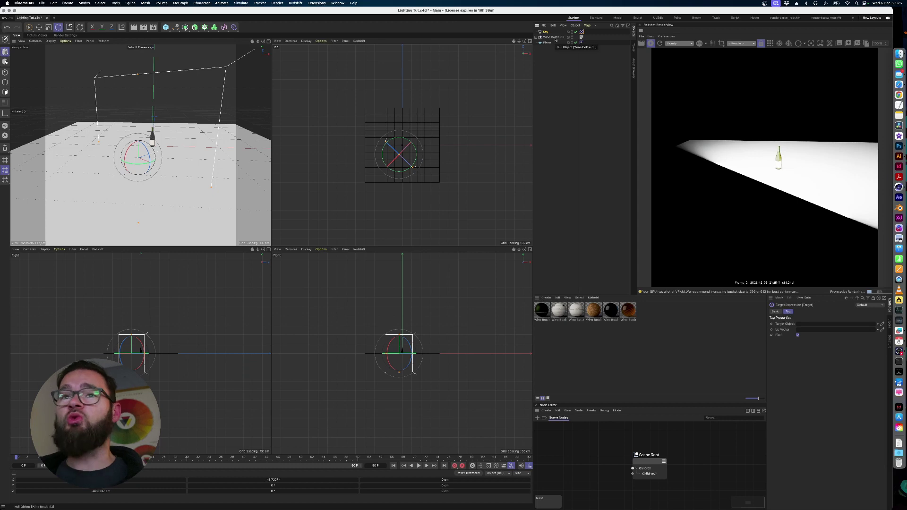
{"action": "left_click_drag", "start_coordinate": [555, 41], "coordinate": [806, 326]}
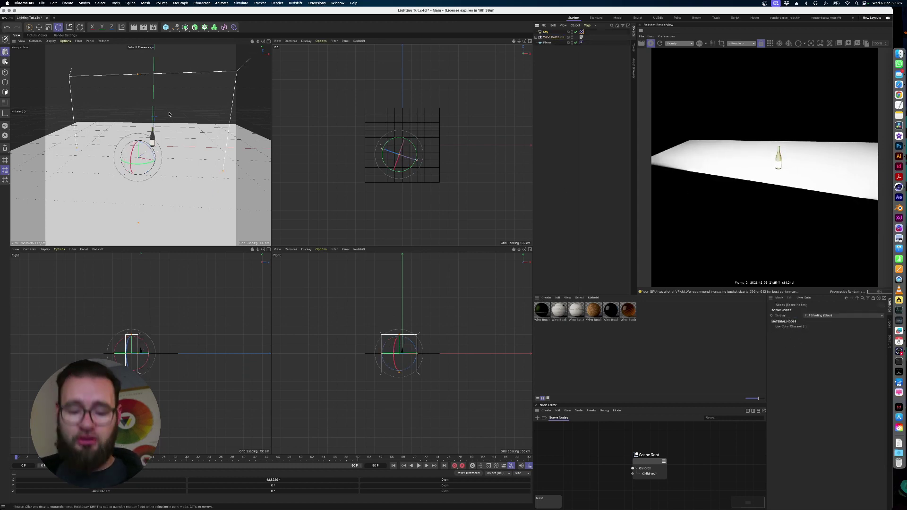
- Move the Key light along negative X in the top view, well to the side of the bottle
{"action": "key", "text": "e"}
{"action": "key", "text": "w"}
{"action": "left_click_drag", "start_coordinate": [414, 139], "coordinate": [397, 140]}
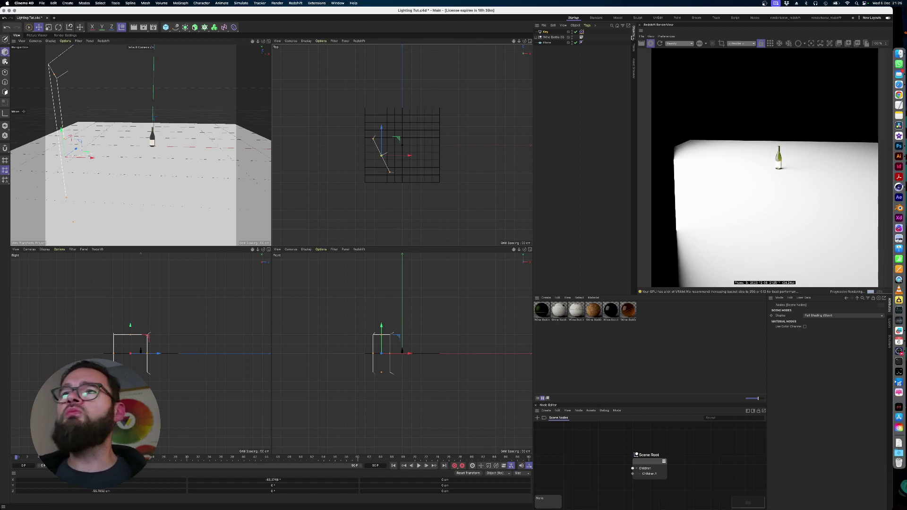
- Select the wine bottle and frame it closely in the top, right and front views
{"action": "left_click", "coordinate": [553, 38]}
{"action": "scroll", "coordinate": [393, 149], "scroll_direction": "up", "scroll_amount": 5}
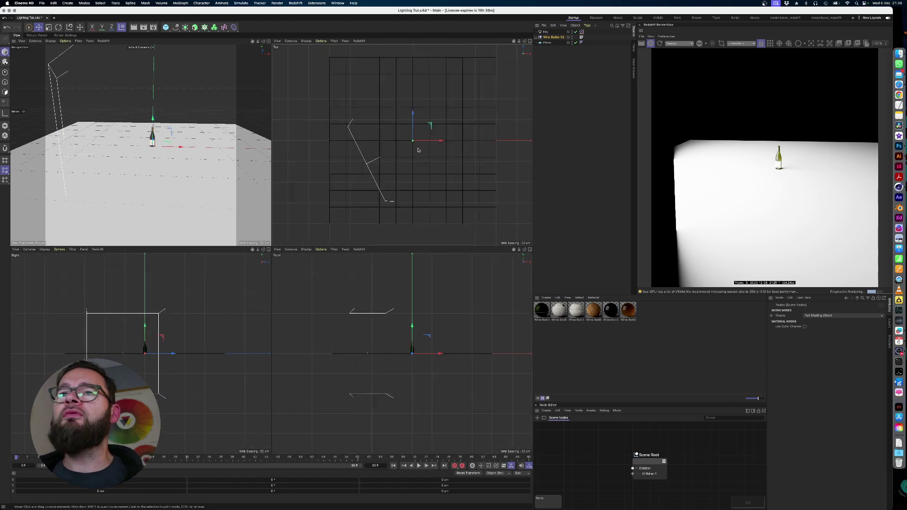
{"action": "scroll", "coordinate": [416, 372], "scroll_direction": "up", "scroll_amount": 5}
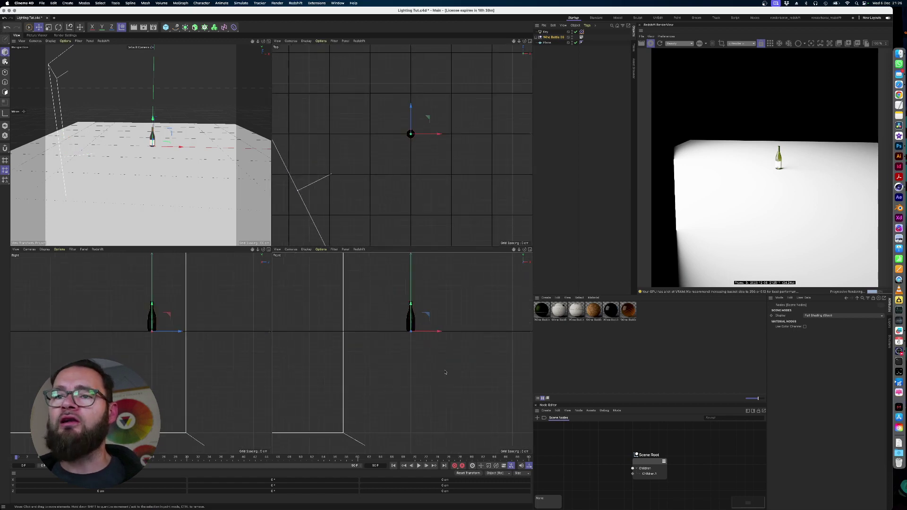
{"action": "scroll", "coordinate": [413, 316], "scroll_direction": "up", "scroll_amount": 5}
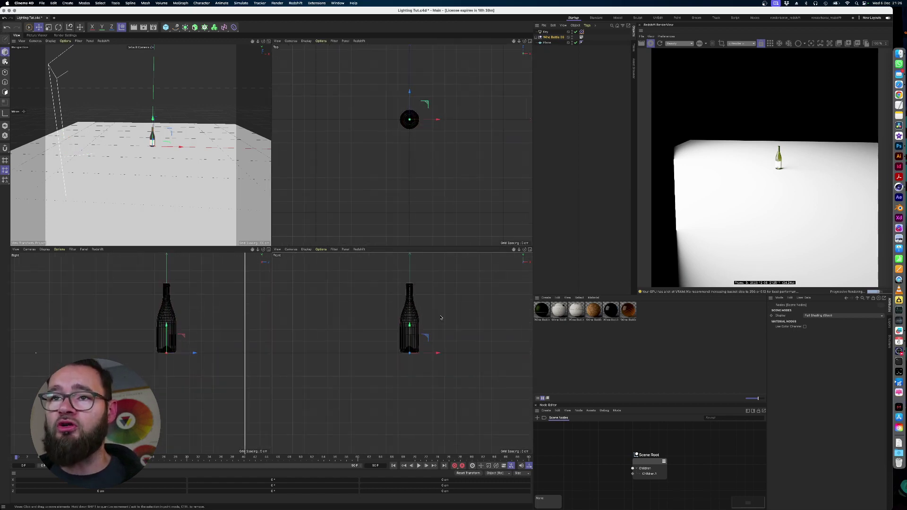
- Try scaling the wine bottle uniformly
{"action": "key", "text": "t"}
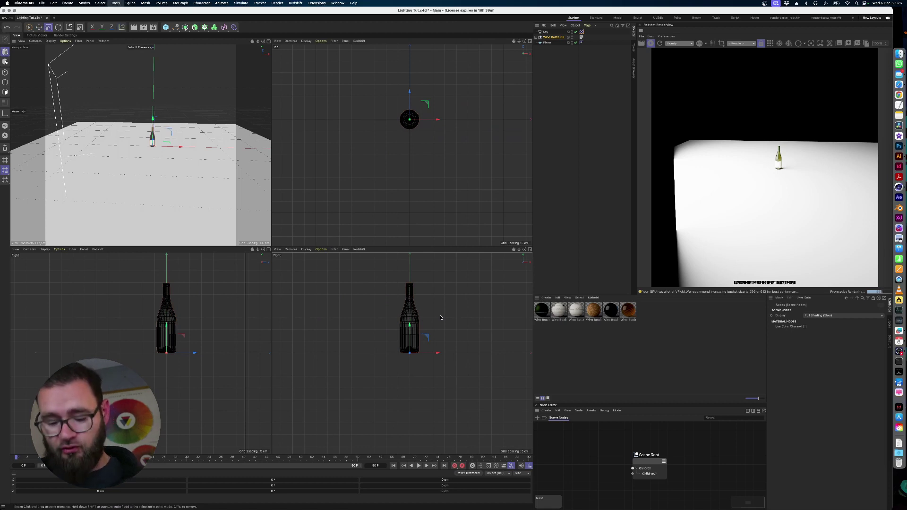
{"action": "left_click_drag", "start_coordinate": [442, 318], "coordinate": [488, 317]}
{"action": "key", "text": "super+z"}
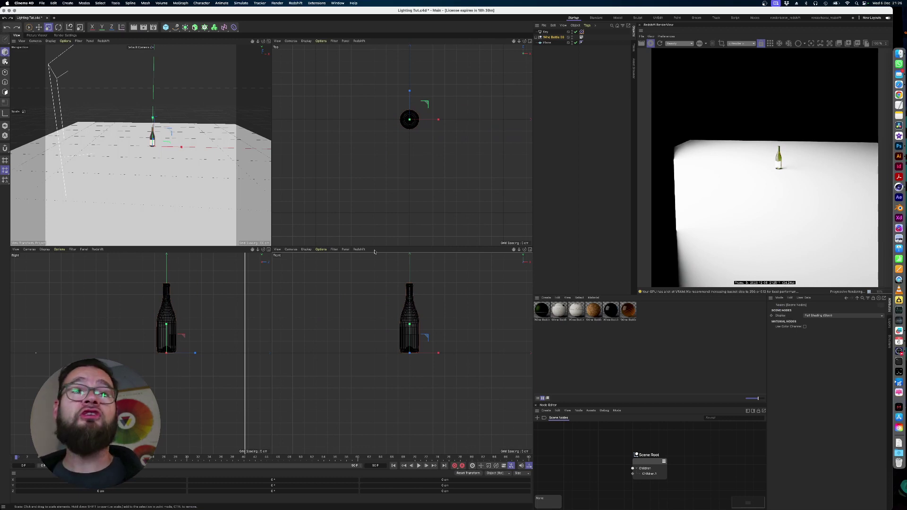
- Enable axis editing and raise the wine bottle's axis from its base to the middle of its body, leaving the bottle in place
{"action": "key", "text": "e"}
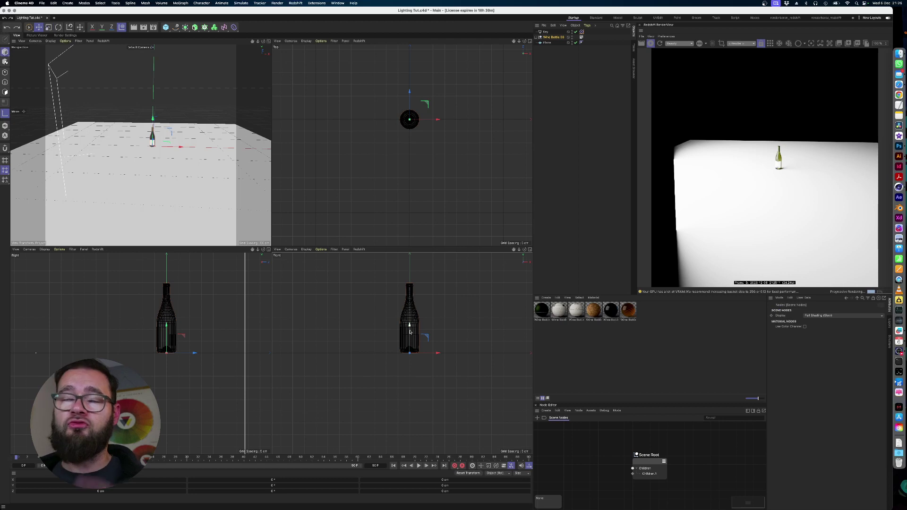
{"action": "left_click_drag", "start_coordinate": [410, 334], "coordinate": [411, 294]}
{"action": "key", "text": "l"}
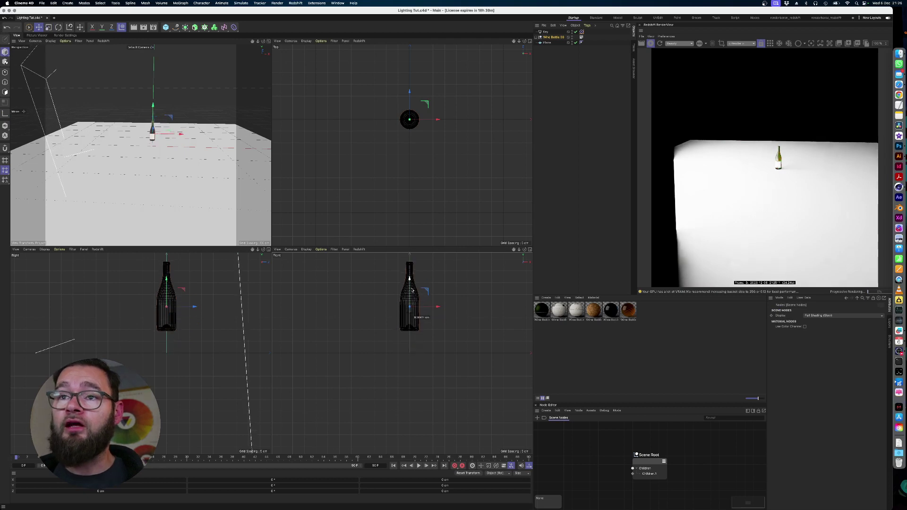
{"action": "key", "text": "super+z"}
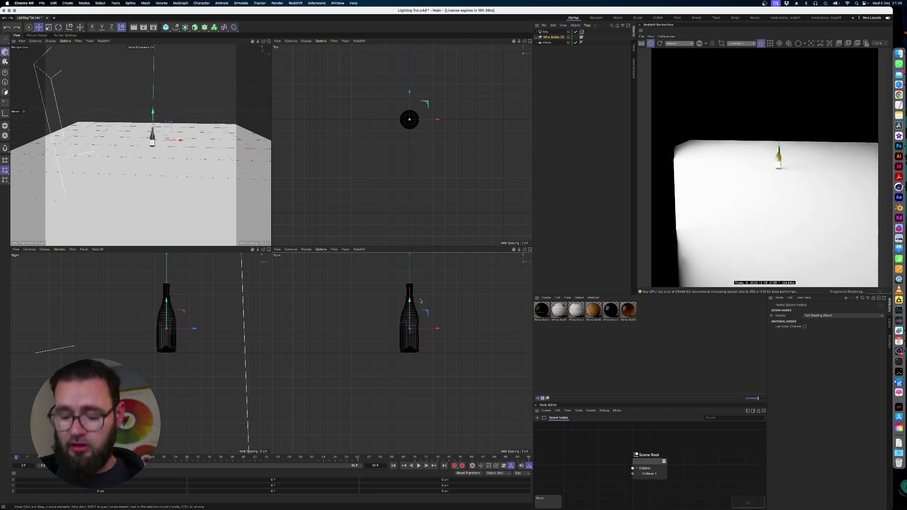
{"action": "key", "text": "l"}
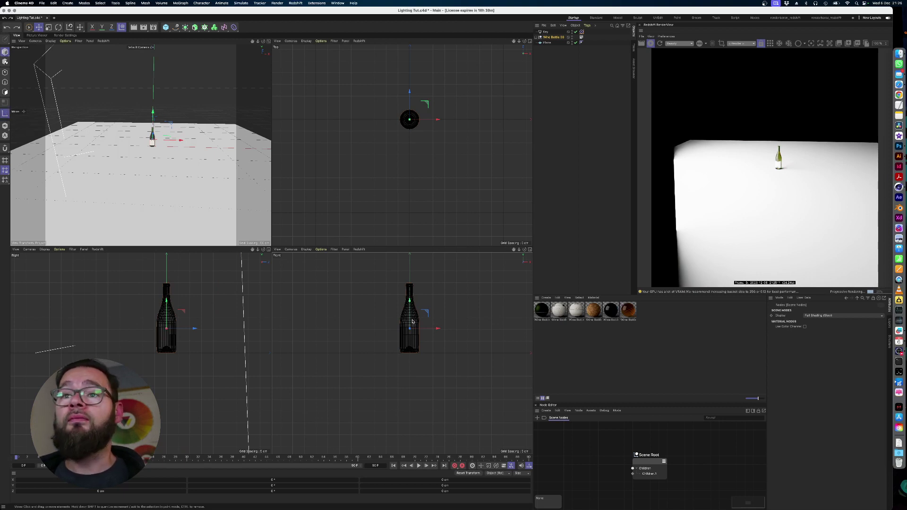
{"action": "left_click_drag", "start_coordinate": [410, 321], "coordinate": [409, 319]}
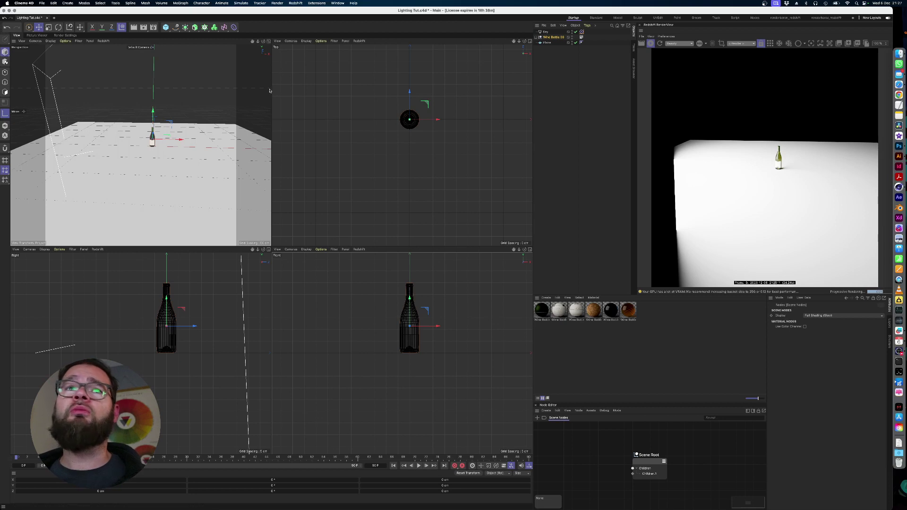
- Try shifting the wine bottle's axis in the top view
{"action": "mouse_move", "coordinate": [427, 103]}
{"action": "left_mouse_down"}
{"action": "mouse_move", "coordinate": [462, 81]}
{"action": "mouse_move", "coordinate": [447, 49]}
{"action": "mouse_move", "coordinate": [393, 36]}
{"action": "mouse_move", "coordinate": [459, 47]}
{"action": "mouse_move", "coordinate": [399, 86]}
{"action": "mouse_move", "coordinate": [446, 80]}
{"action": "mouse_move", "coordinate": [414, 107]}
{"action": "mouse_move", "coordinate": [425, 95]}
{"action": "left_mouse_up"}
{"action": "key", "text": "super+z"}
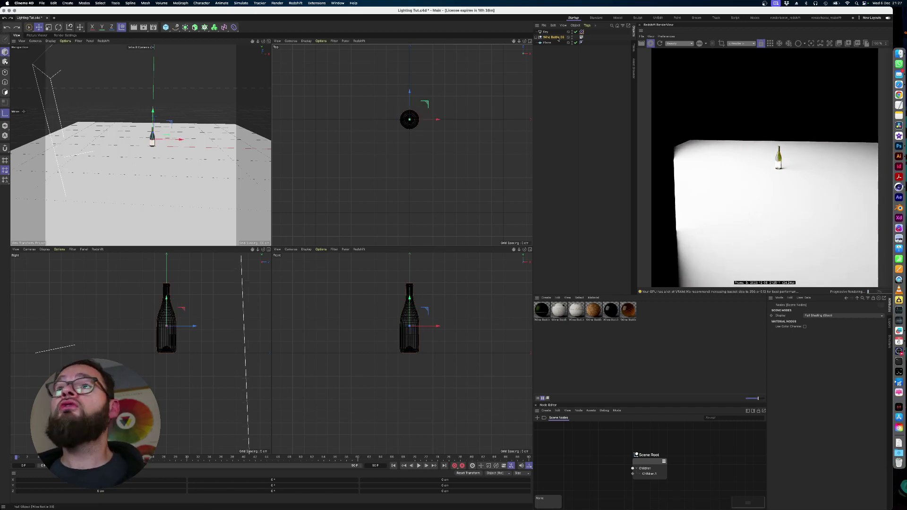
{"action": "key", "text": "super+z"}
- Raise the Key light above the bottle's height so it shines down on it from the side
{"action": "left_click_drag", "start_coordinate": [60, 130], "coordinate": [56, 86]}
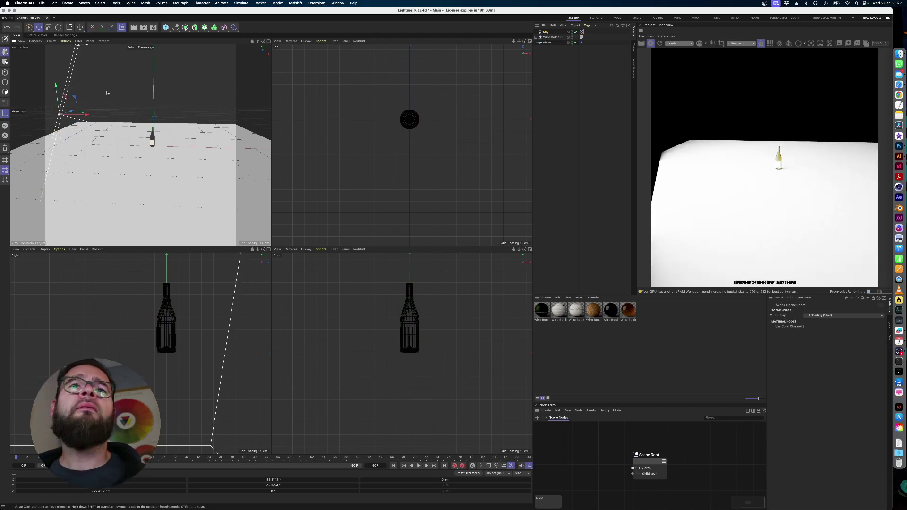
{"action": "scroll", "coordinate": [107, 93], "scroll_direction": "down", "scroll_amount": 4}
{"action": "middle_click_drag", "start_coordinate": [106, 93], "coordinate": [107, 128], "text": "alt"}
{"action": "left_click_drag", "start_coordinate": [89, 89], "coordinate": [71, 133]}
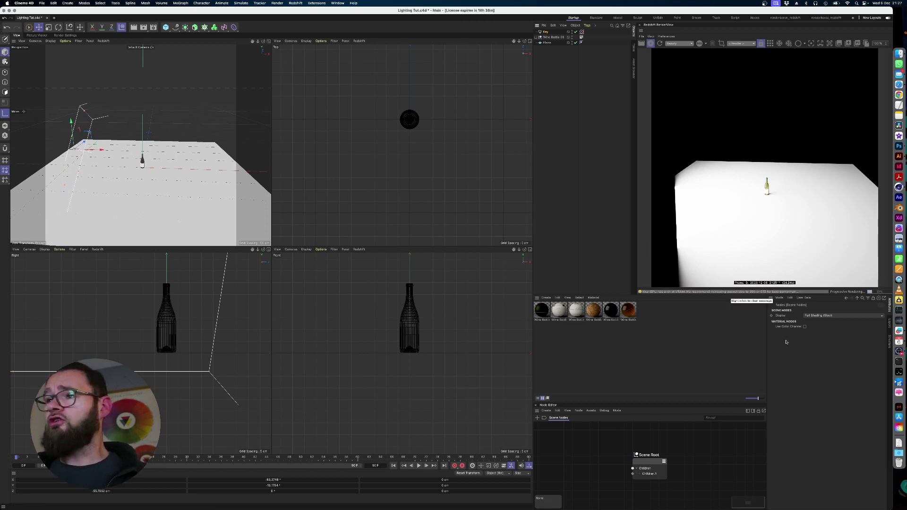
- Lower the Key light's intensity to about 13
{"action": "left_click", "coordinate": [780, 298]}
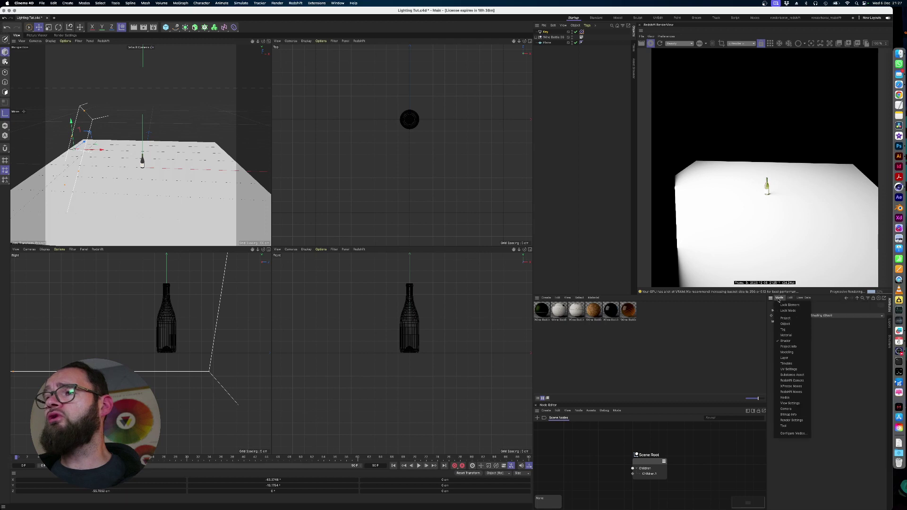
{"action": "left_click", "coordinate": [769, 329]}
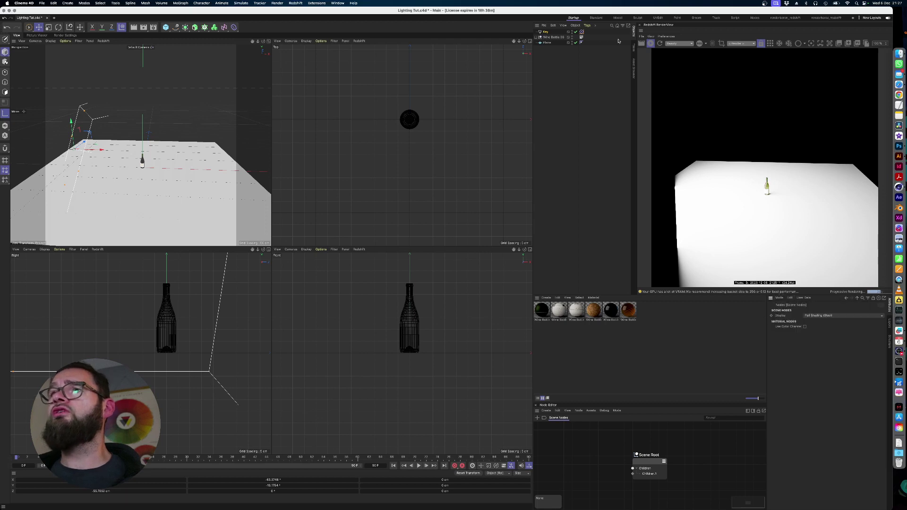
{"action": "left_click", "coordinate": [546, 32]}
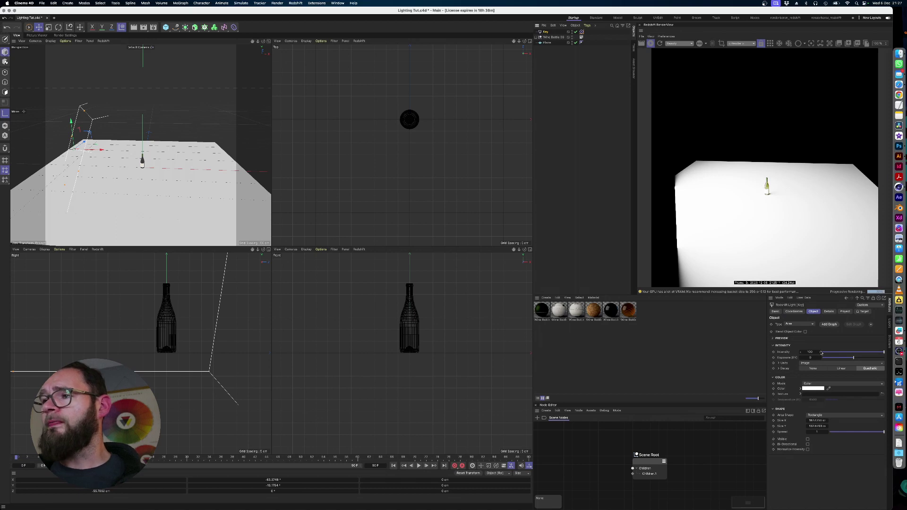
{"action": "left_click_drag", "start_coordinate": [835, 354], "coordinate": [830, 354]}
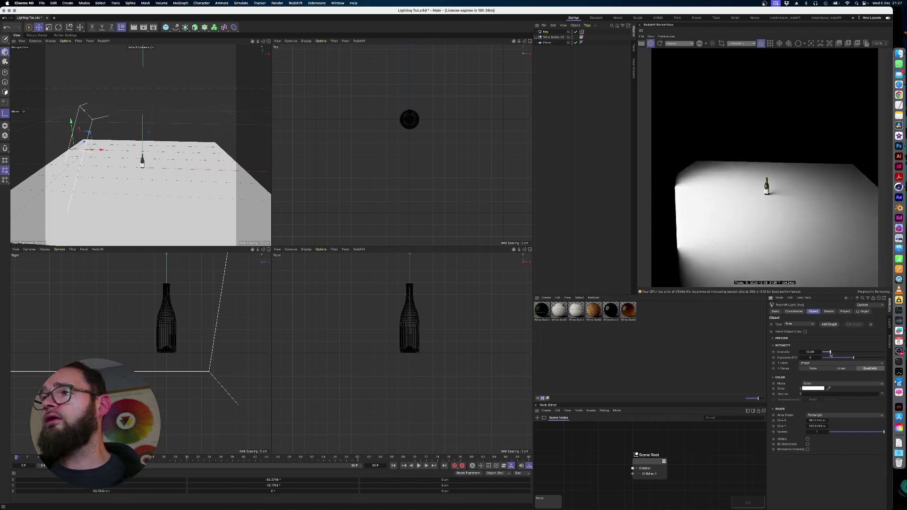
- Select the wine bottle and frame it in the perspective view to inspect the lighting up close
{"action": "left_click", "coordinate": [549, 37]}
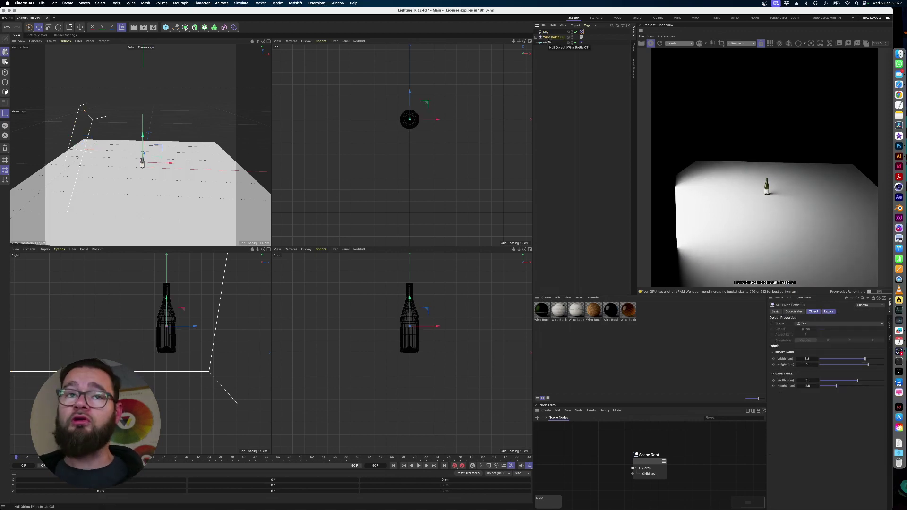
{"action": "key", "text": "o"}
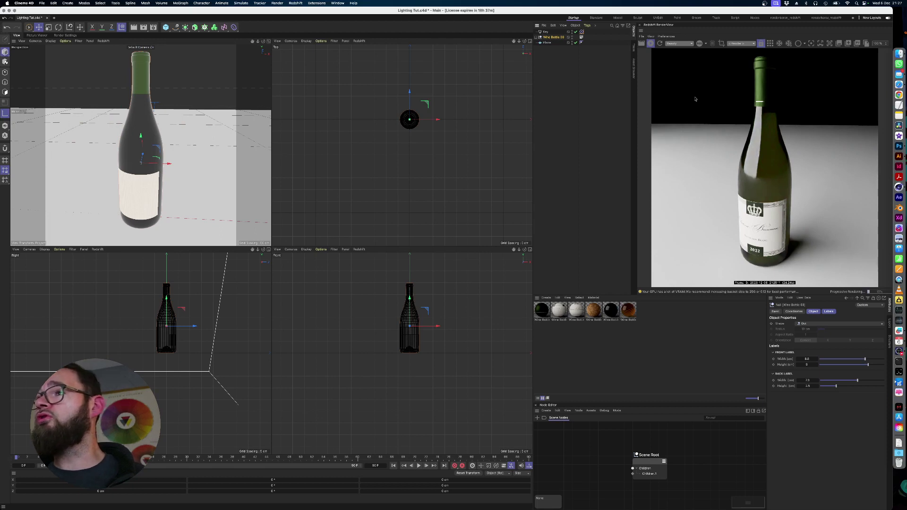
- Duplicate the Key light and rename the copy as Fill
{"action": "mouse_move", "coordinate": [172, 100]}
{"action": "left_mouse_down", "text": "alt"}
{"action": "mouse_move", "coordinate": [181, 97]}
{"action": "mouse_move", "coordinate": [169, 102]}
{"action": "left_mouse_up", "text": "alt"}
{"action": "scroll", "coordinate": [181, 97], "scroll_direction": "down", "scroll_amount": 5}
{"action": "middle_click_drag", "start_coordinate": [169, 102], "coordinate": [164, 116], "text": "alt"}
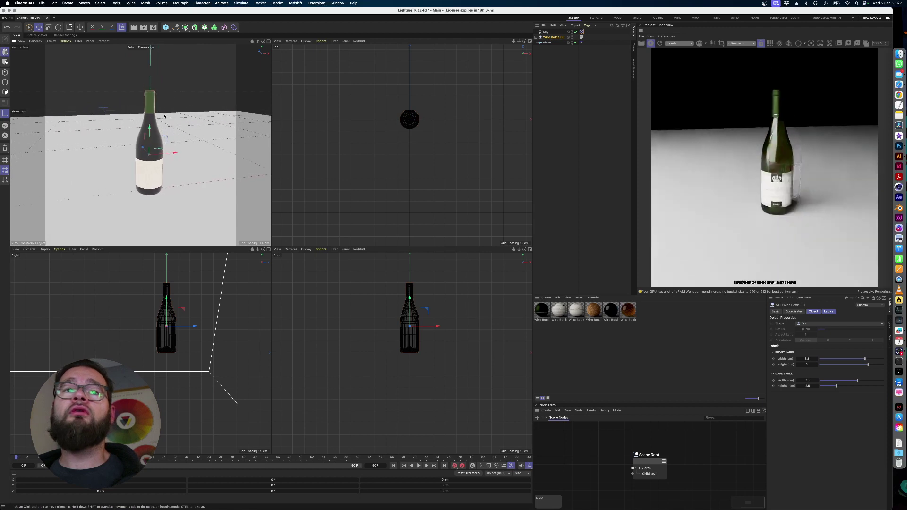
{"action": "left_click_drag", "start_coordinate": [164, 116], "coordinate": [150, 112], "text": "alt"}
{"action": "left_click_drag", "start_coordinate": [149, 109], "coordinate": [153, 108], "text": "alt"}
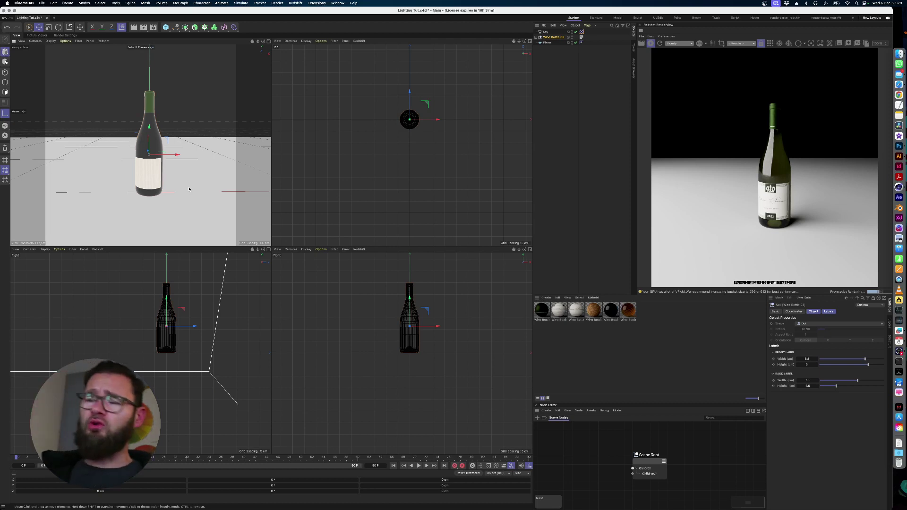
{"action": "left_click", "coordinate": [546, 31]}
{"action": "key", "text": "super+c"}
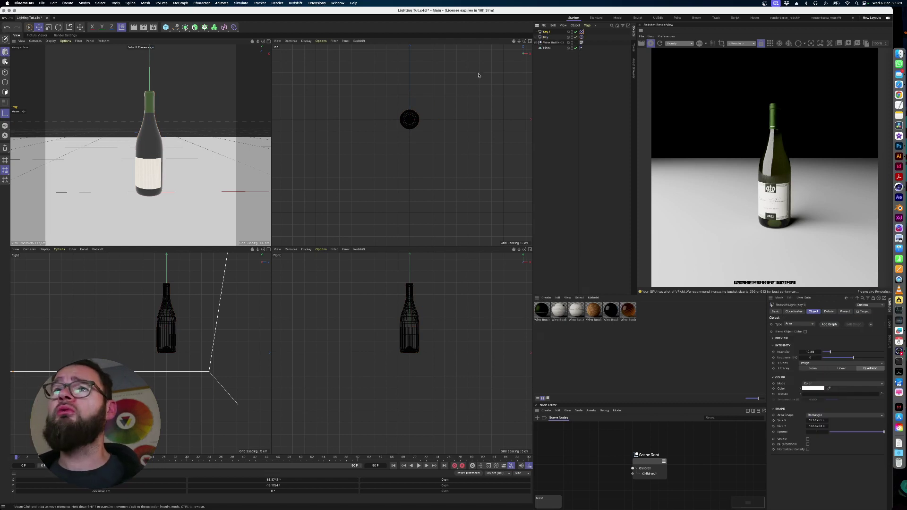
{"action": "key", "text": "super+v"}
{"action": "double_click", "coordinate": [547, 32]}
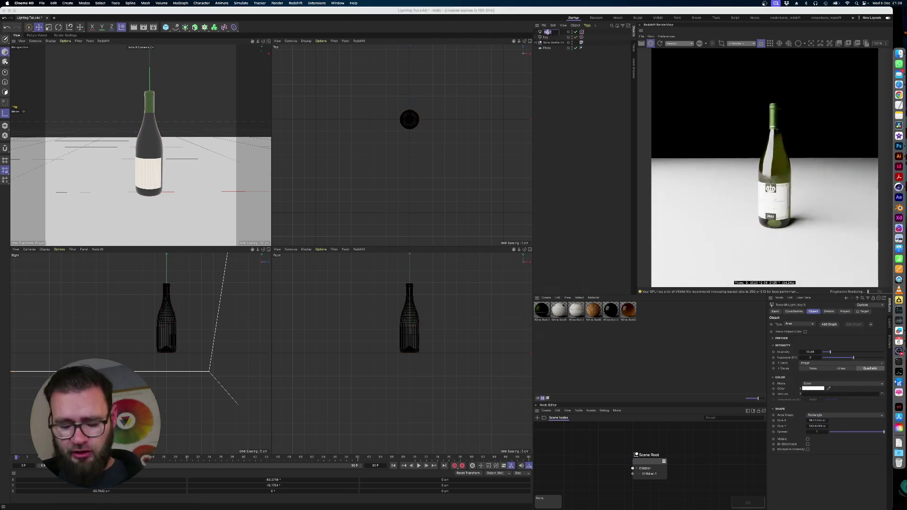
{"action": "type", "text": "Fill"}
{"action": "key", "text": "Return"}
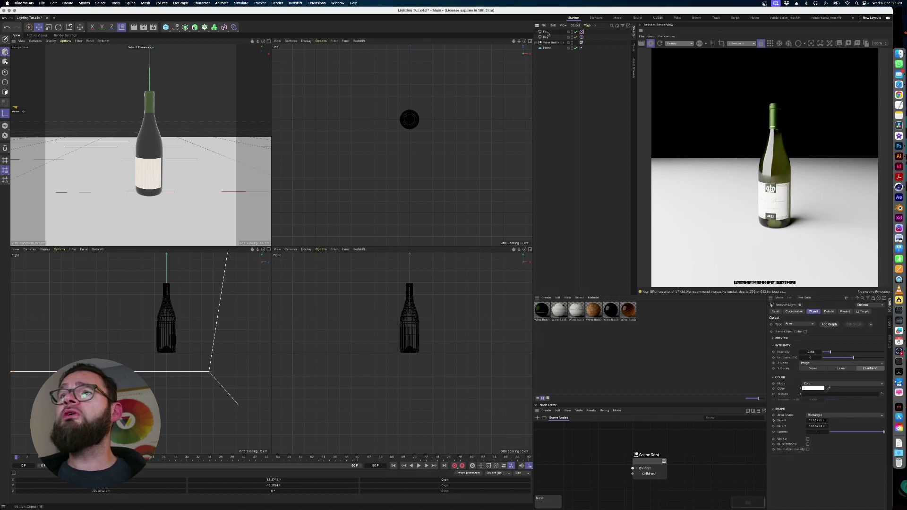
- Lower the Fill light's intensity and move it to the opposite side of the bottle from the Key light
{"action": "left_click_drag", "start_coordinate": [829, 353], "coordinate": [824, 353]}
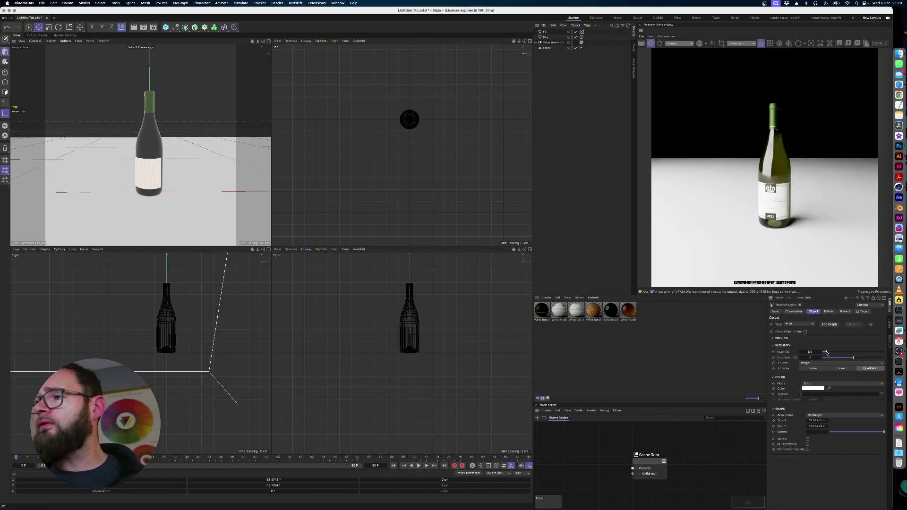
{"action": "right_click_drag", "start_coordinate": [437, 120], "coordinate": [389, 121], "text": "alt"}
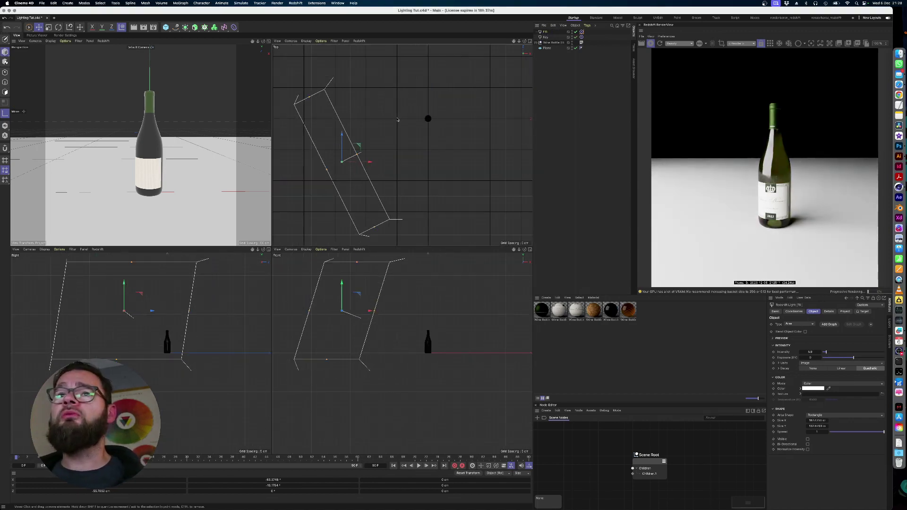
{"action": "middle_click_drag", "start_coordinate": [388, 121], "coordinate": [350, 133], "text": "alt"}
{"action": "left_click_drag", "start_coordinate": [318, 157], "coordinate": [514, 116]}
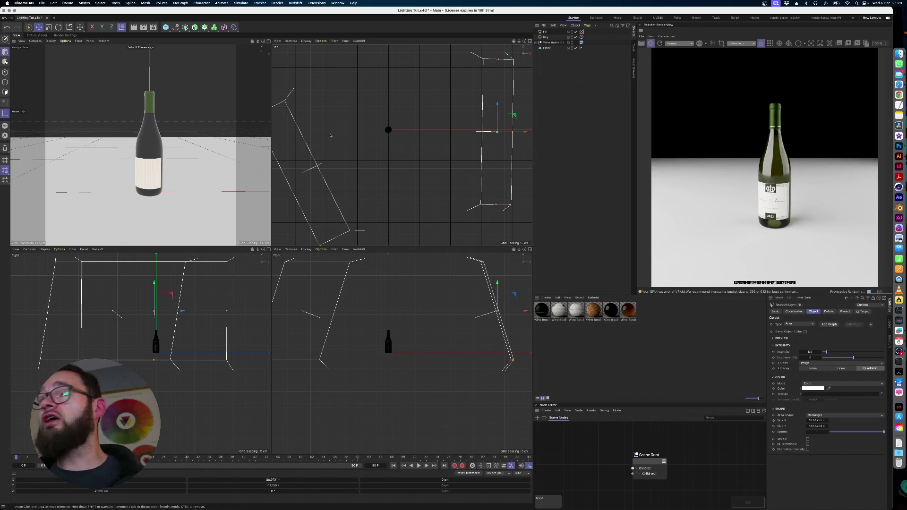
- Examine the bottle under the combined key and fill lighting from several angles and distances
{"action": "scroll", "coordinate": [207, 118], "scroll_direction": "up", "scroll_amount": 4}
{"action": "left_click_drag", "start_coordinate": [202, 124], "coordinate": [200, 124], "text": "alt"}
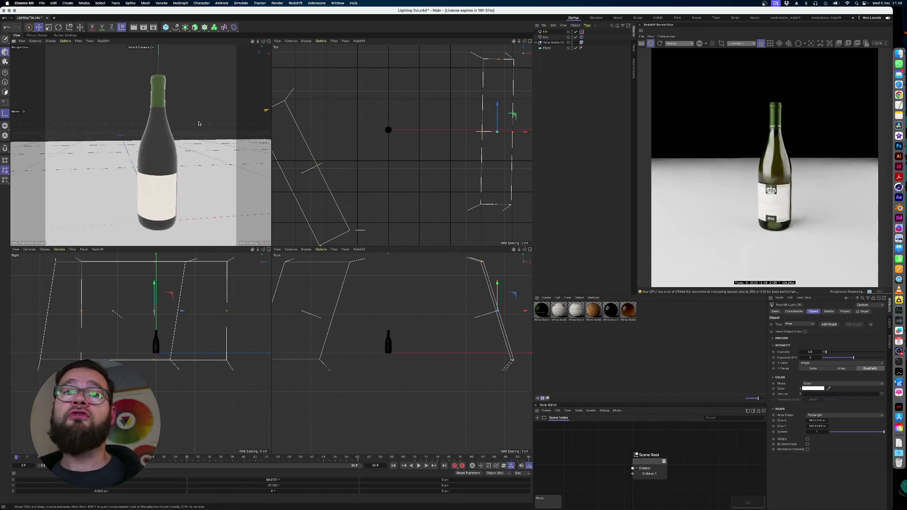
{"action": "mouse_move", "coordinate": [199, 124]}
{"action": "right_mouse_down", "text": "alt"}
{"action": "mouse_move", "coordinate": [176, 122]}
{"action": "mouse_move", "coordinate": [185, 122]}
{"action": "right_mouse_up", "text": "alt"}
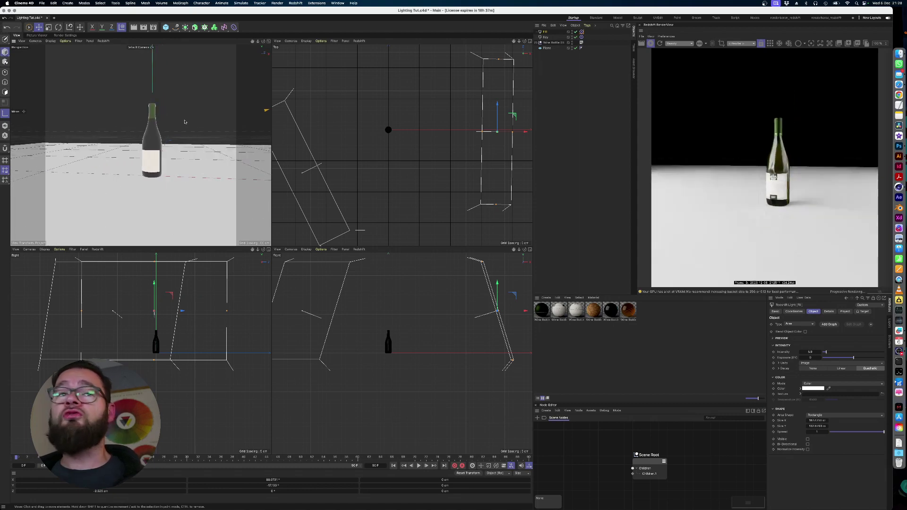
{"action": "key", "text": "super+shift+z"}
{"action": "left_click", "coordinate": [551, 43]}
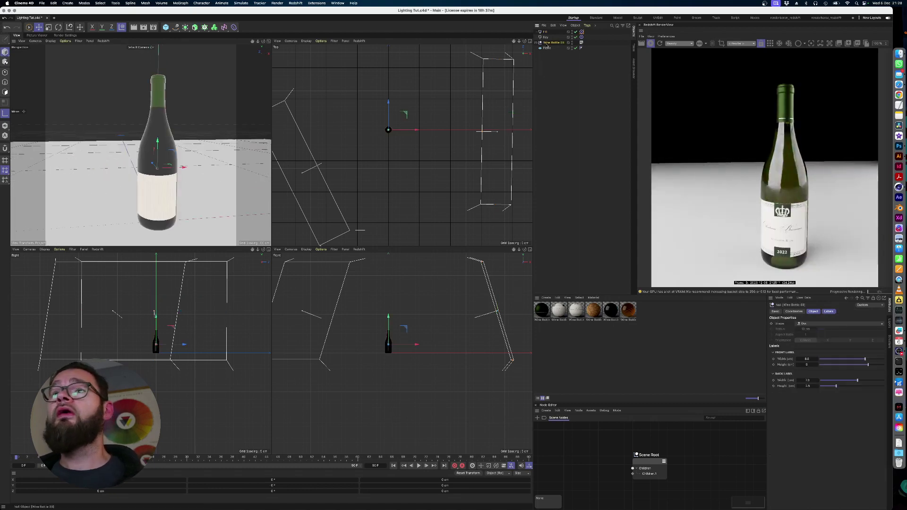
{"action": "left_click_drag", "start_coordinate": [208, 102], "coordinate": [199, 100], "text": "alt"}
{"action": "right_click_drag", "start_coordinate": [199, 101], "coordinate": [183, 104], "text": "alt"}
{"action": "scroll", "coordinate": [183, 103], "scroll_direction": "up", "scroll_amount": 2}
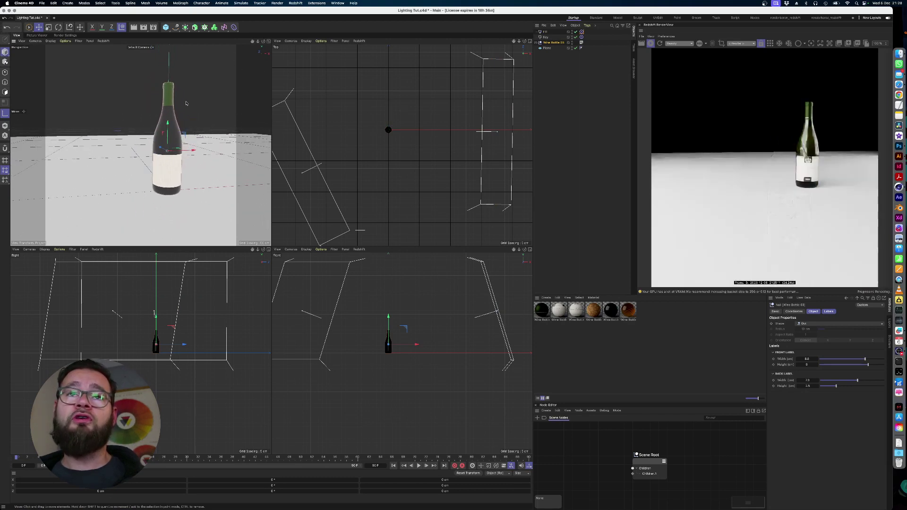
{"action": "middle_click_drag", "start_coordinate": [185, 103], "coordinate": [164, 111], "text": "alt"}
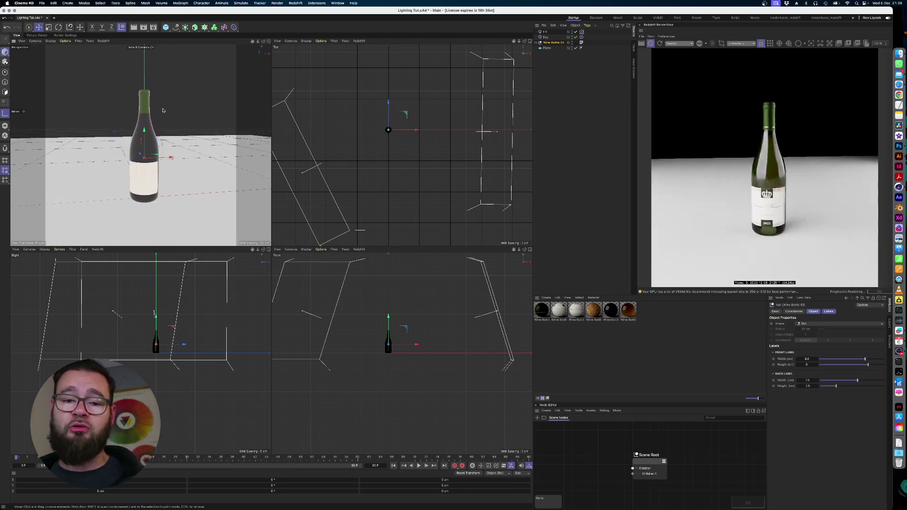
{"action": "left_click_drag", "start_coordinate": [161, 123], "coordinate": [161, 117], "text": "alt"}
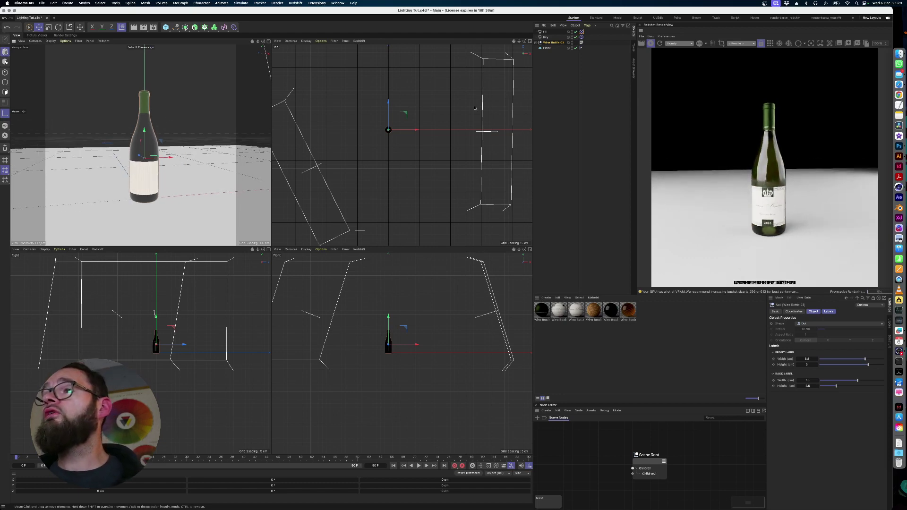
- Reduce the Fill light's intensity further and save the scene
{"action": "left_click", "coordinate": [545, 33]}
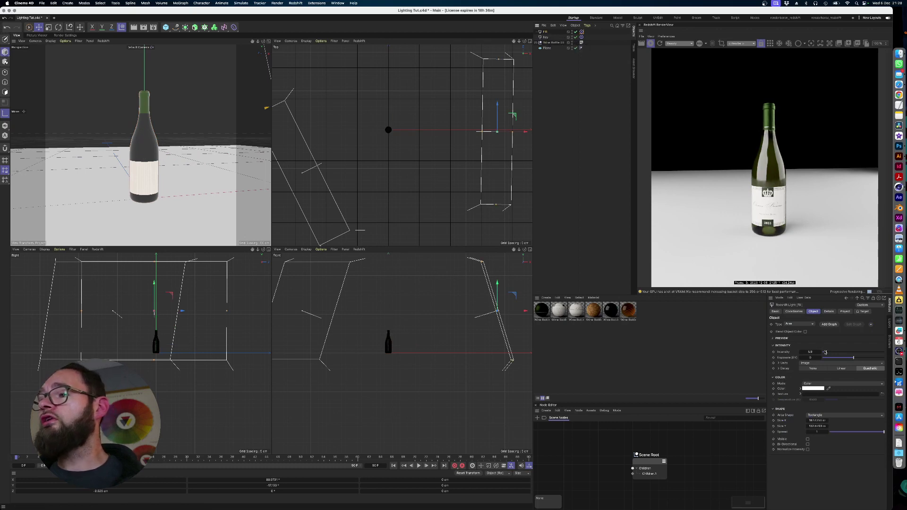
{"action": "left_click_drag", "start_coordinate": [826, 353], "coordinate": [823, 353]}
{"action": "key", "text": "super+s"}
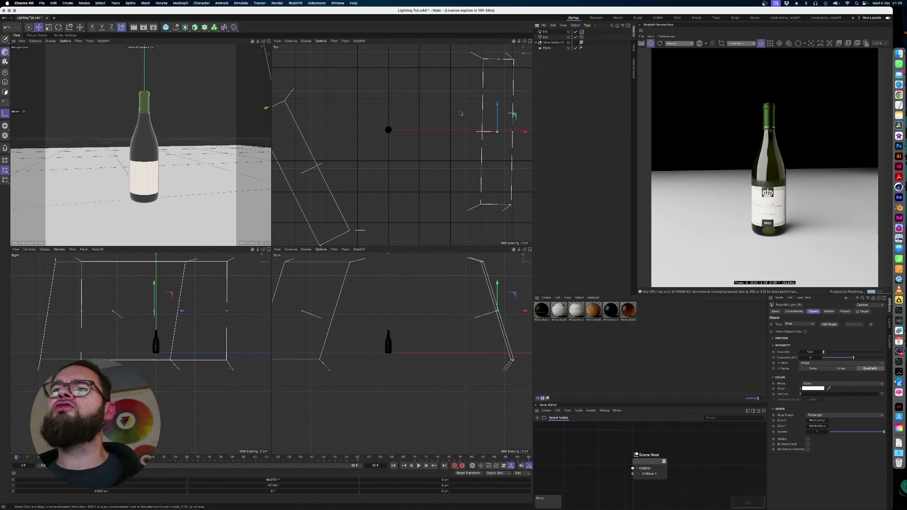
- Move the light from beside the bottle to behind it in the top view and check its effect on the bottle
{"action": "scroll", "coordinate": [464, 120], "scroll_direction": "down", "scroll_amount": 1}
{"action": "scroll", "coordinate": [465, 120], "scroll_direction": "down", "scroll_amount": 3}
{"action": "left_click_drag", "start_coordinate": [503, 112], "coordinate": [439, 24]}
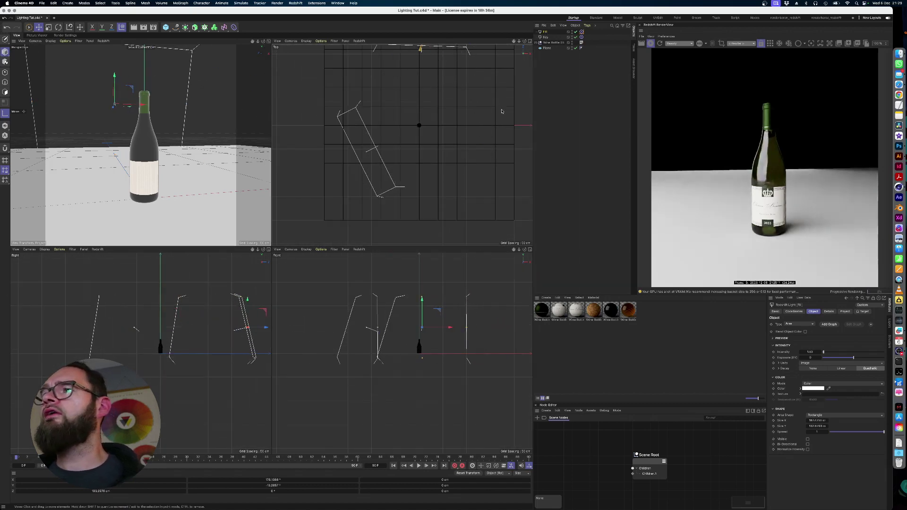
{"action": "middle_click_drag", "start_coordinate": [479, 128], "coordinate": [476, 150], "text": "alt"}
{"action": "middle_click_drag", "start_coordinate": [438, 53], "coordinate": [435, 66], "text": "alt"}
{"action": "left_click_drag", "start_coordinate": [435, 59], "coordinate": [439, 60]}
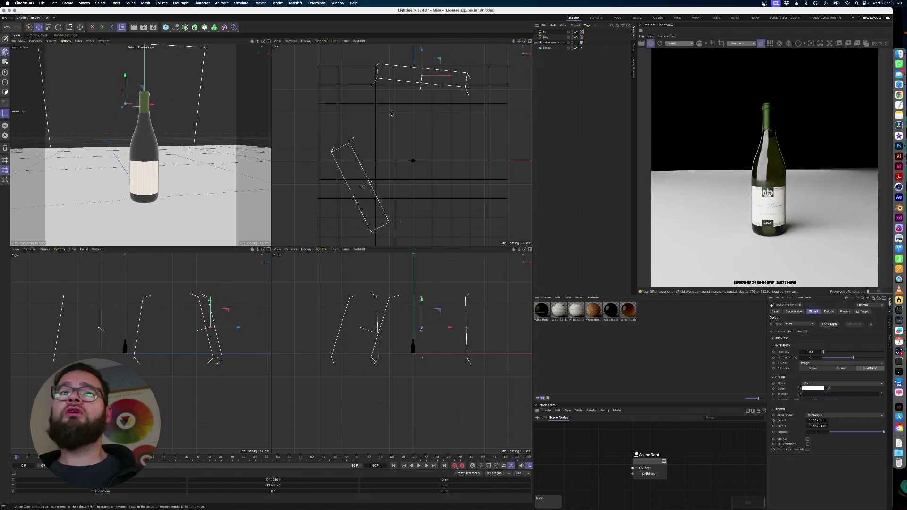
{"action": "left_click", "coordinate": [550, 43]}
{"action": "mouse_move", "coordinate": [165, 146]}
{"action": "left_mouse_down", "text": "alt"}
{"action": "mouse_move", "coordinate": [155, 112]}
{"action": "mouse_move", "coordinate": [156, 137]}
{"action": "left_mouse_up", "text": "alt"}
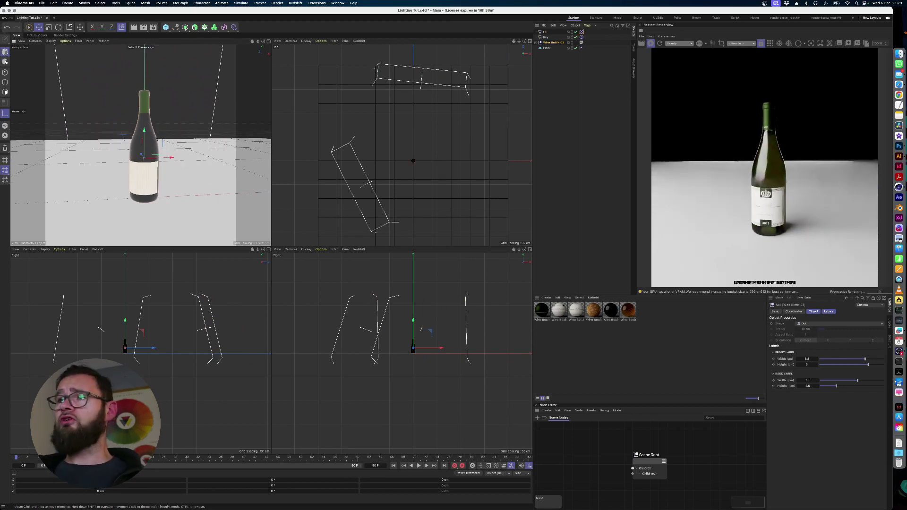
- Keep the light behind the bottle as a separate copy, restore the original Fill light beside the bottle, and save the scene
{"action": "scroll", "coordinate": [385, 140], "scroll_direction": "down", "scroll_amount": 6}
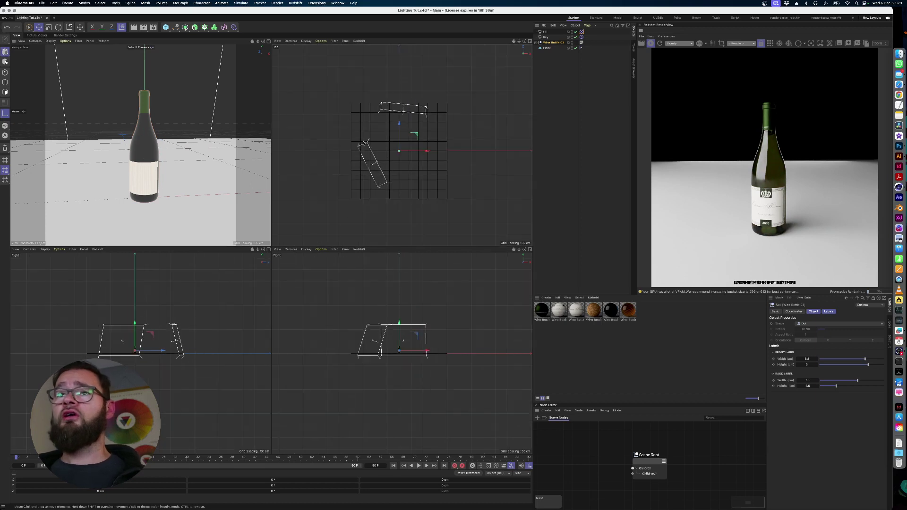
{"action": "middle_click_drag", "start_coordinate": [384, 140], "coordinate": [370, 140], "text": "alt"}
{"action": "left_click", "coordinate": [546, 32]}
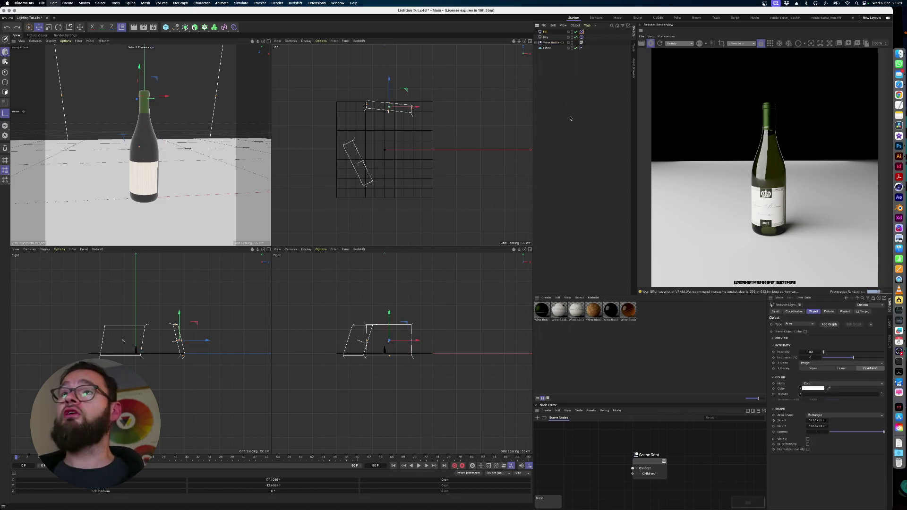
{"action": "key", "text": "super+z"}
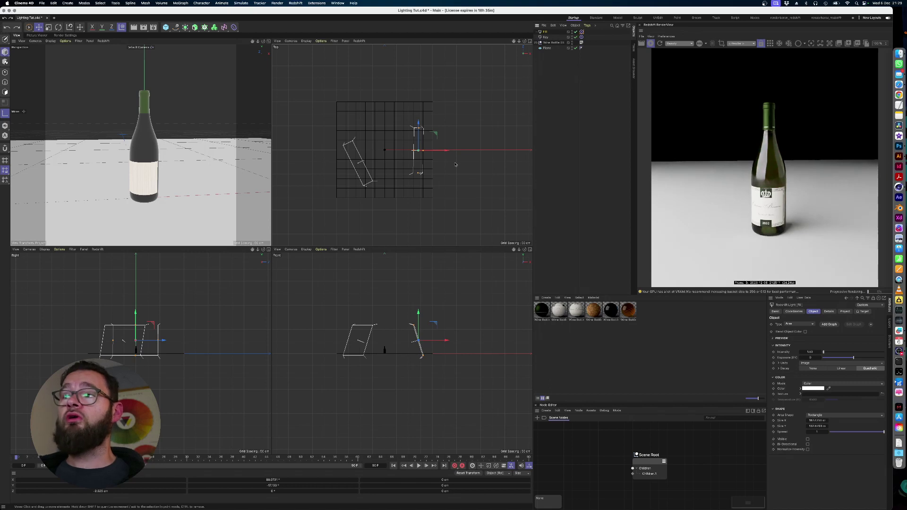
{"action": "key", "text": "super+z"}
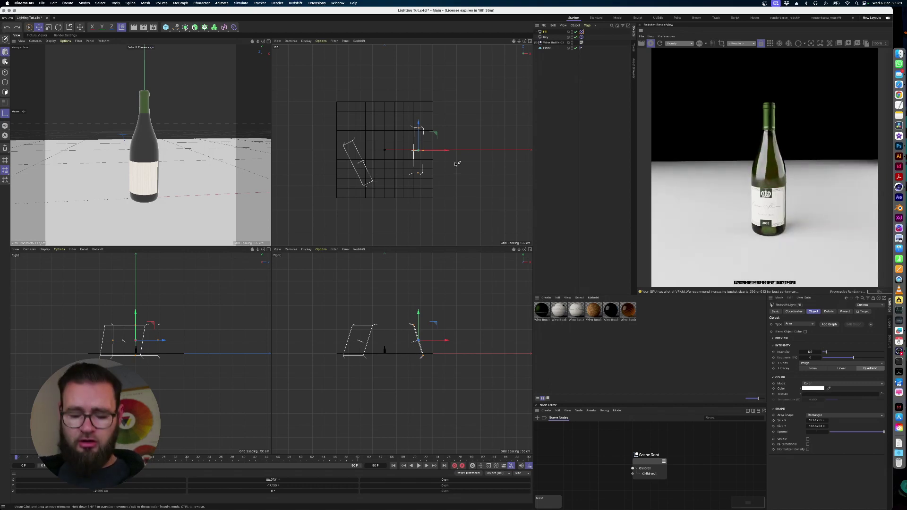
{"action": "key", "text": "super+shift+z"}
{"action": "key", "text": "super+shift+z"}
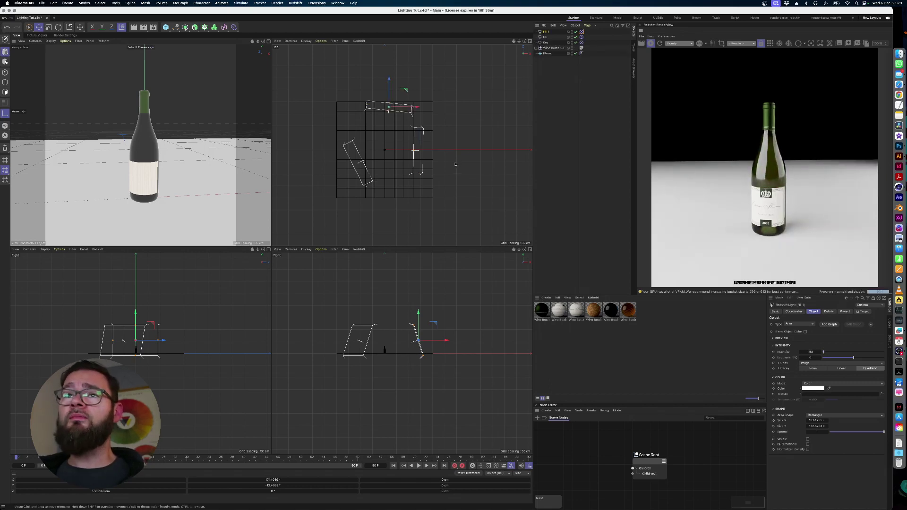
{"action": "key", "text": "super+s"}
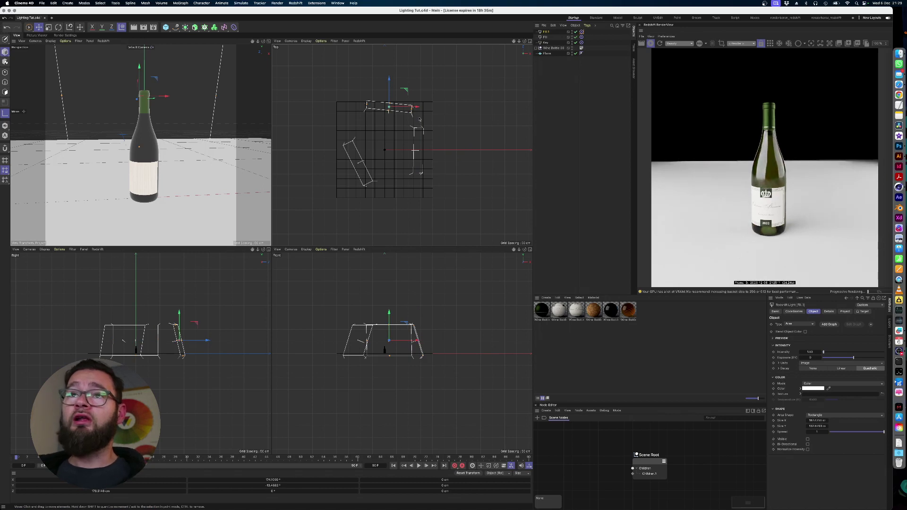
- Rename the copied light behind the bottle as Rim and save the scene
{"action": "double_click", "coordinate": [546, 32]}
{"action": "type", "text": "Ri"}
{"action": "key", "text": "Return"}
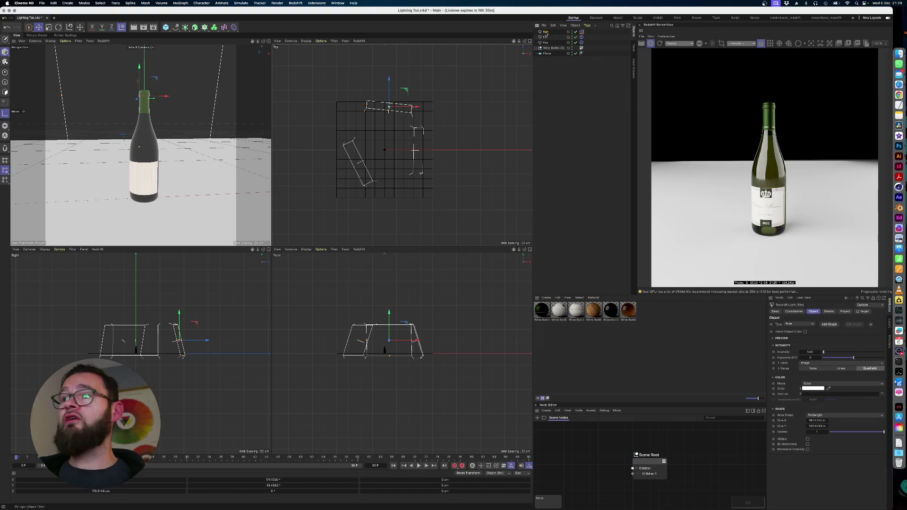
{"action": "key", "text": "super+s"}
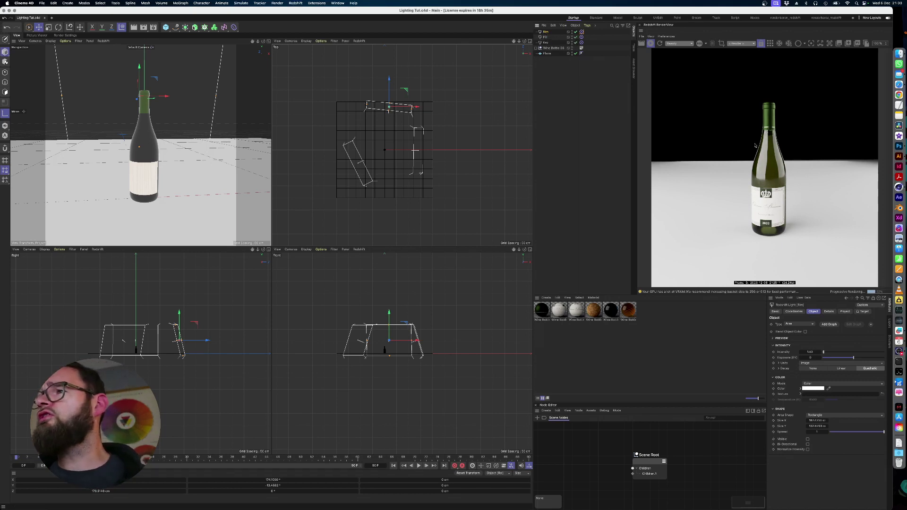
- Add a Redshift Object tag to the ground plane under the bottle
{"action": "left_click_drag", "start_coordinate": [114, 118], "coordinate": [122, 110], "text": "alt"}
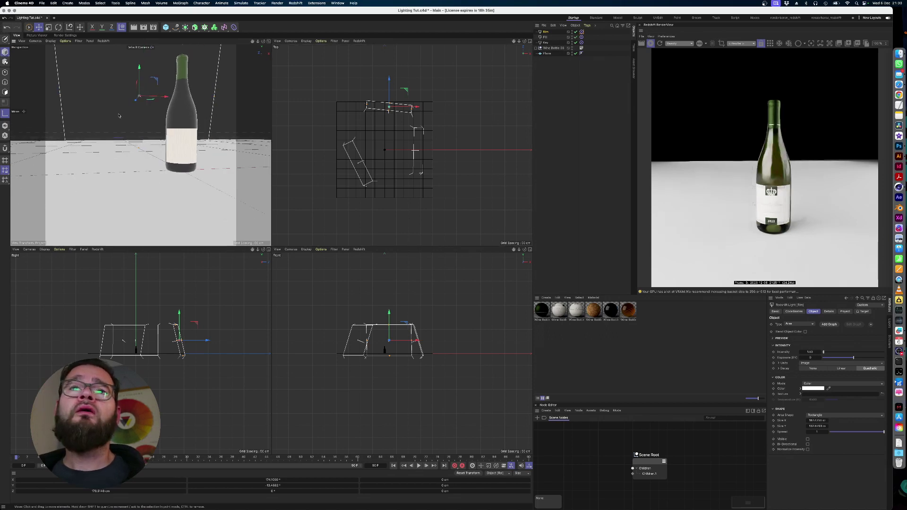
{"action": "key", "text": "super+shift+z"}
{"action": "left_click", "coordinate": [552, 49]}
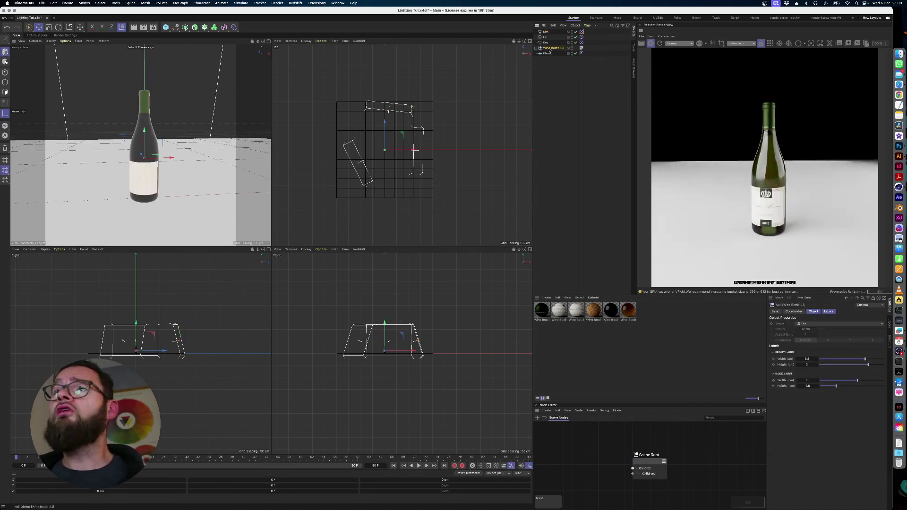
{"action": "left_click_drag", "start_coordinate": [195, 153], "coordinate": [196, 148], "text": "alt"}
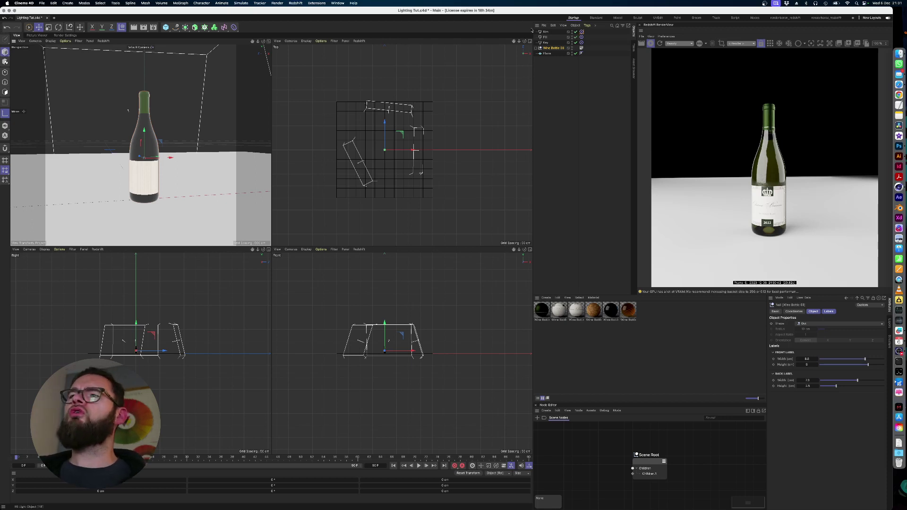
{"action": "left_click", "coordinate": [548, 53]}
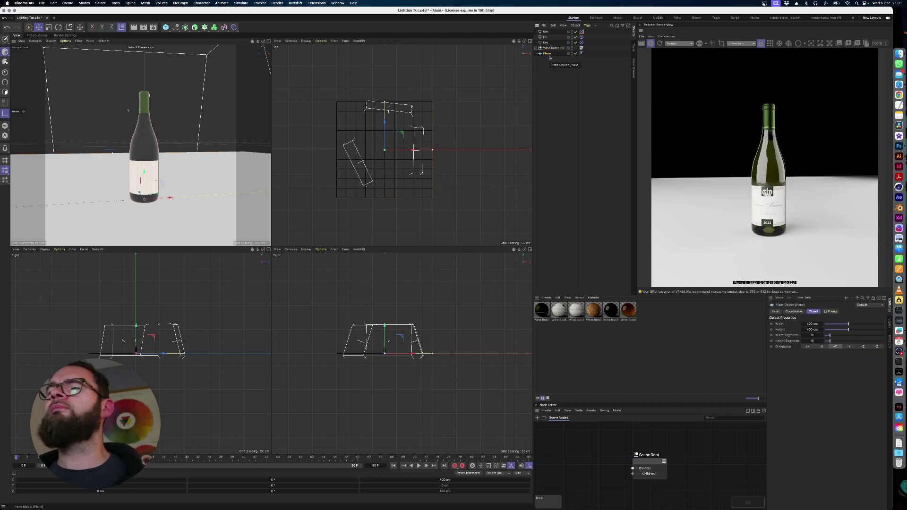
{"action": "right_click", "coordinate": [549, 56]}
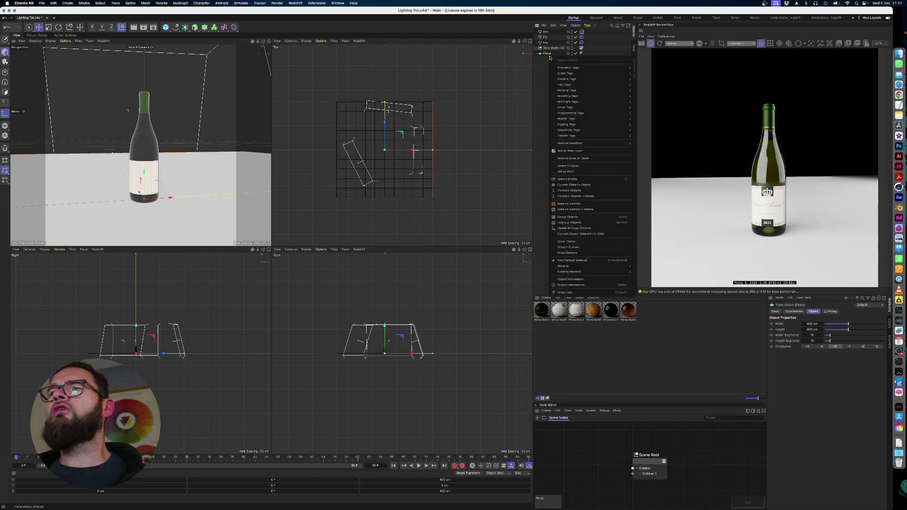
{"action": "left_click", "coordinate": [649, 141]}
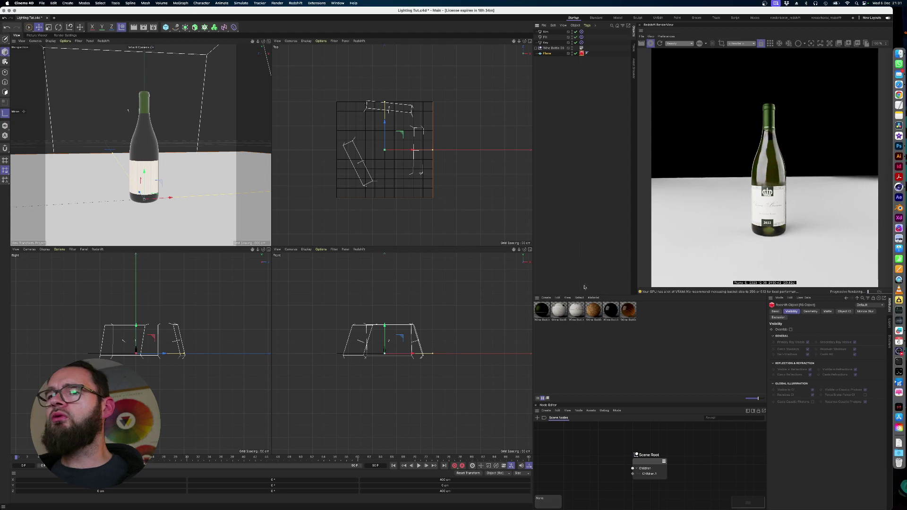
- Create a new Redshift Standard material and set its base color to pure white
{"action": "left_click", "coordinate": [546, 298]}
{"action": "left_click", "coordinate": [548, 307]}
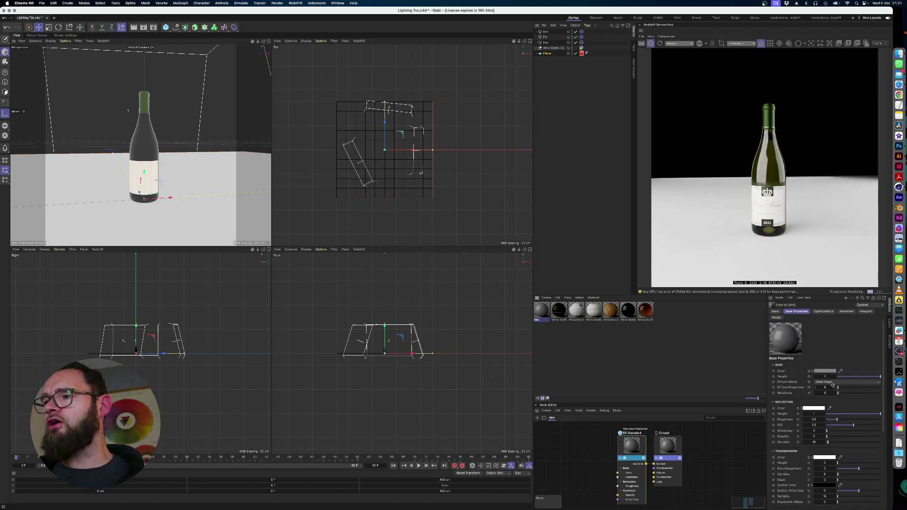
{"action": "left_click", "coordinate": [812, 371]}
{"action": "left_click_drag", "start_coordinate": [862, 396], "coordinate": [894, 394]}
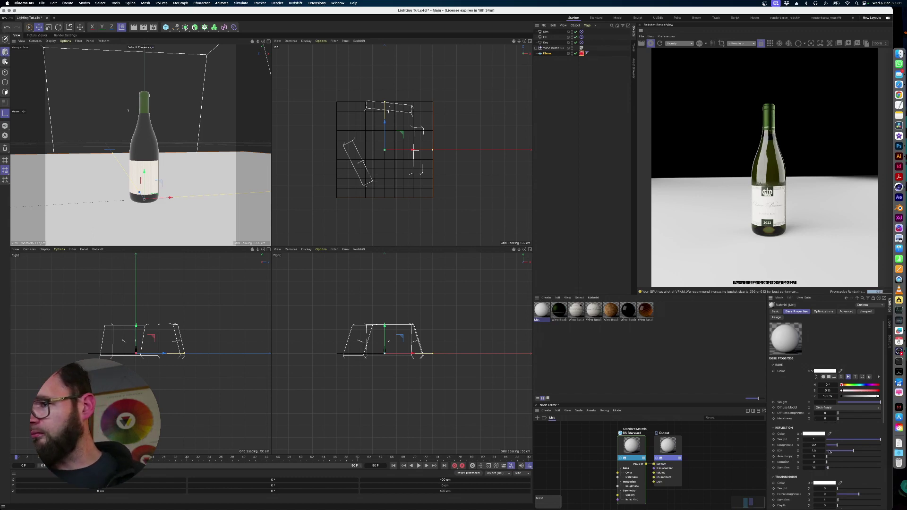
- Set the new material's metalness to 1 and apply the material to the ground plane under the bottle
{"action": "left_click_drag", "start_coordinate": [838, 418], "coordinate": [887, 419]}
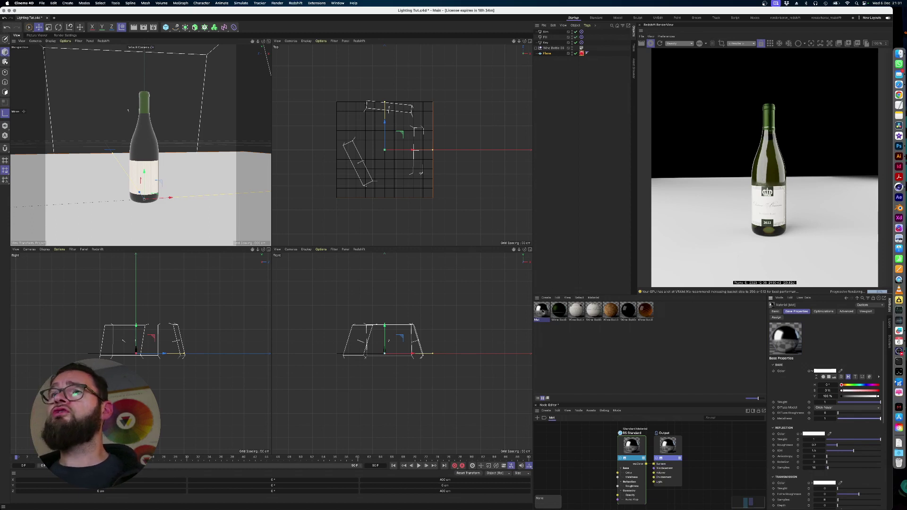
{"action": "left_click_drag", "start_coordinate": [542, 312], "coordinate": [548, 55]}
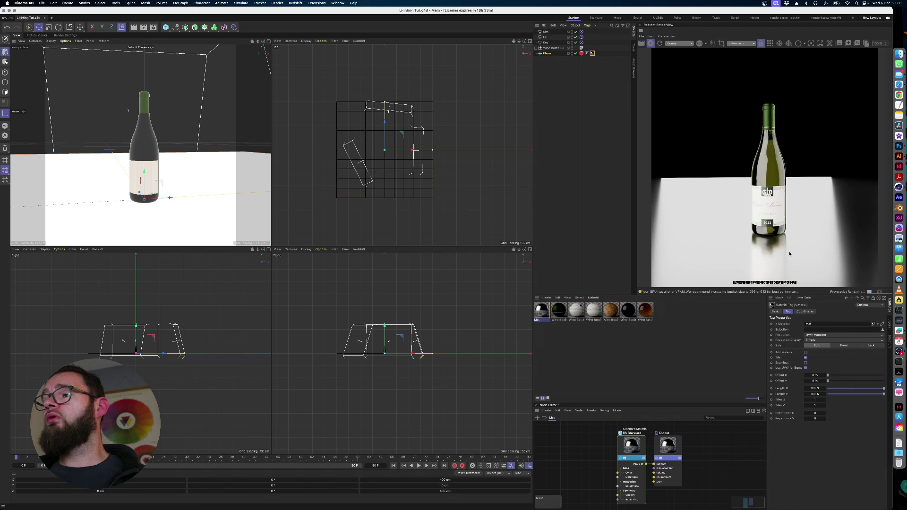
- Enable the Matte override and the matte itself, with Show Background on, in the ground plane's Redshift Object tag
{"action": "left_click", "coordinate": [582, 53]}
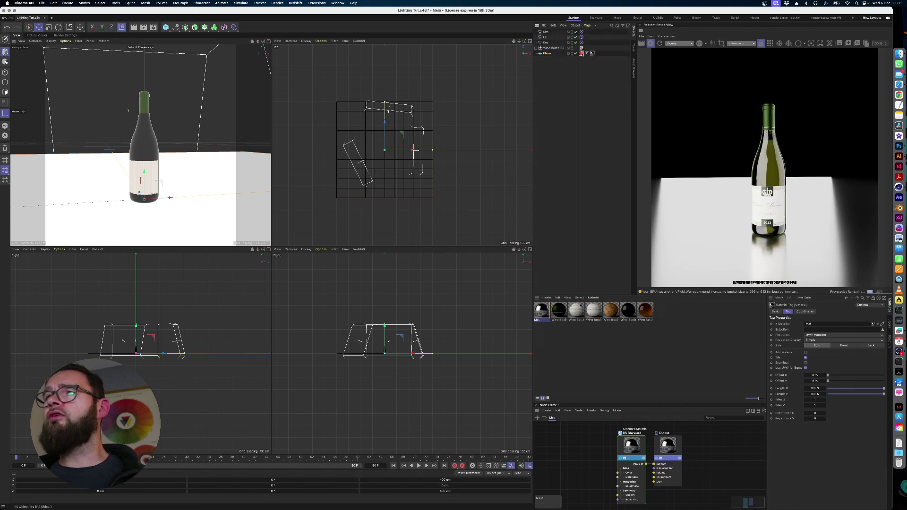
{"action": "left_click", "coordinate": [827, 312]}
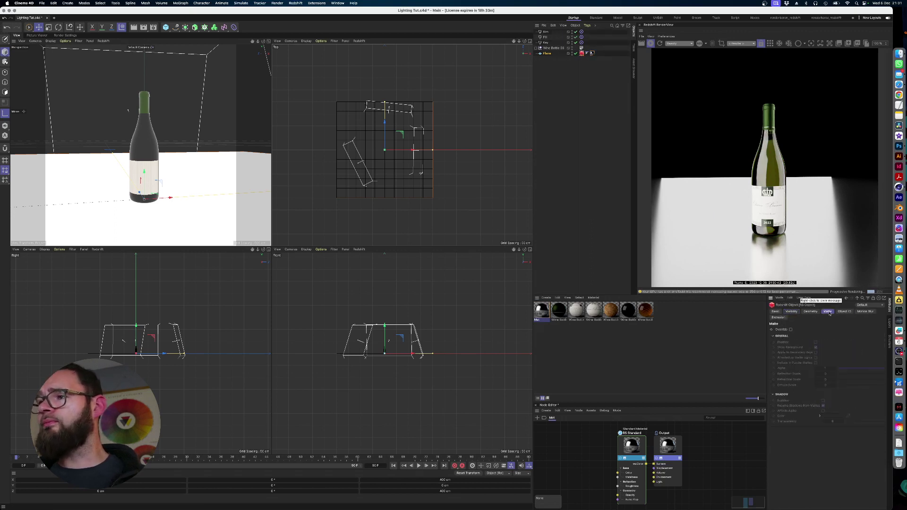
{"action": "left_click", "coordinate": [790, 330]}
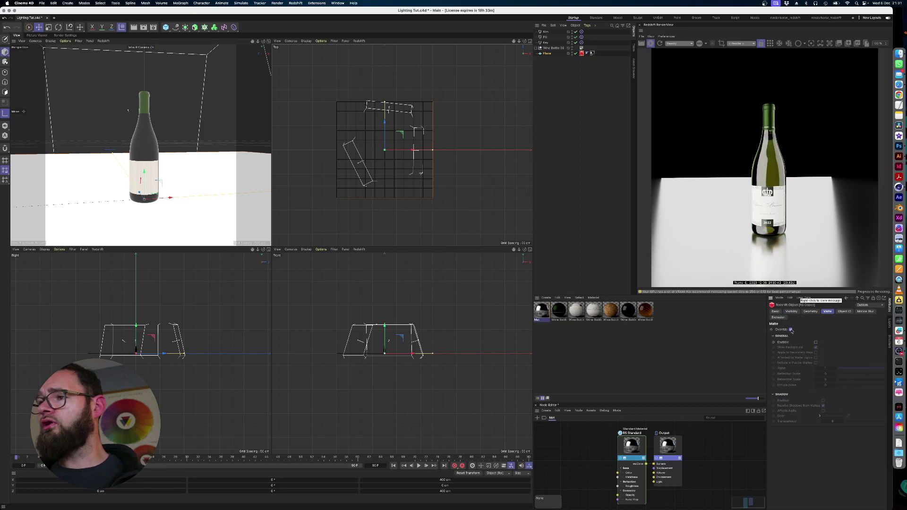
{"action": "left_click", "coordinate": [816, 343]}
{"action": "left_click", "coordinate": [816, 347]}
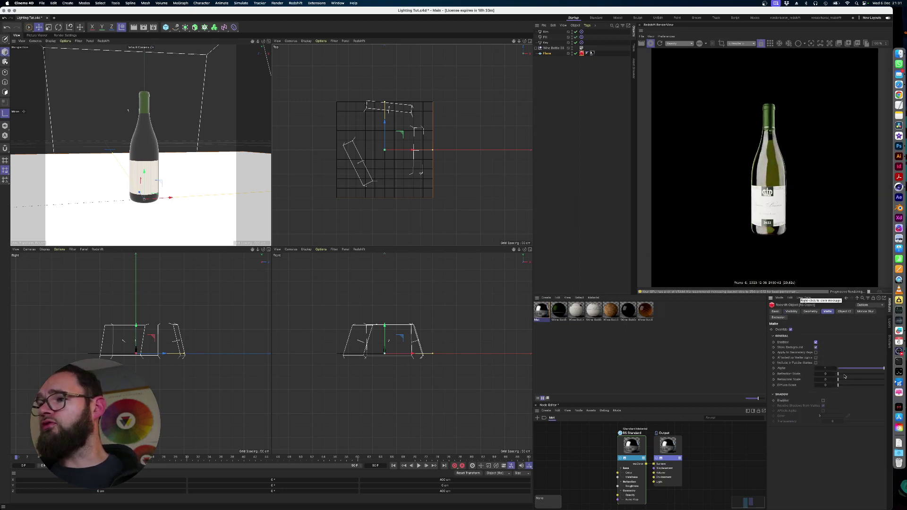
- Set the ground plane's matte Reflection Scale to about 0.1 for a faint reflection under the bottle
{"action": "left_click_drag", "start_coordinate": [843, 374], "coordinate": [890, 373]}
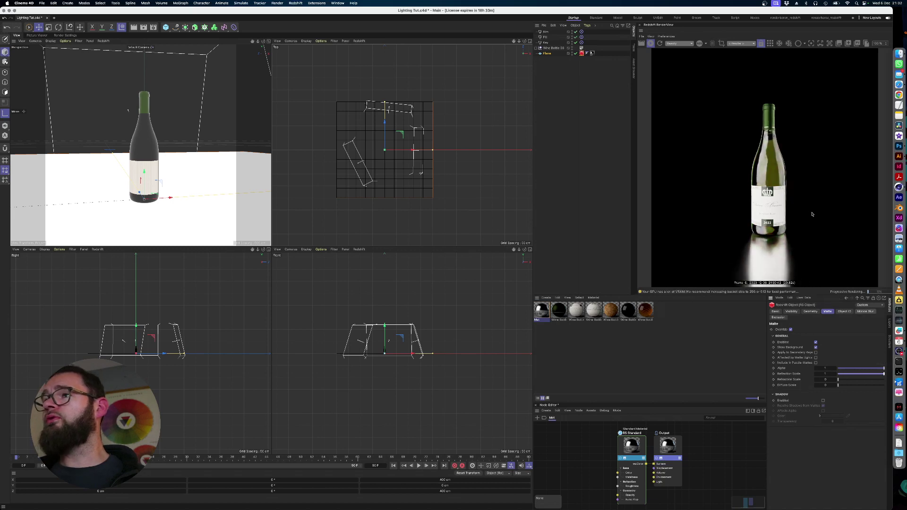
{"action": "left_click", "coordinate": [861, 375]}
{"action": "left_click_drag", "start_coordinate": [861, 374], "coordinate": [844, 375]}
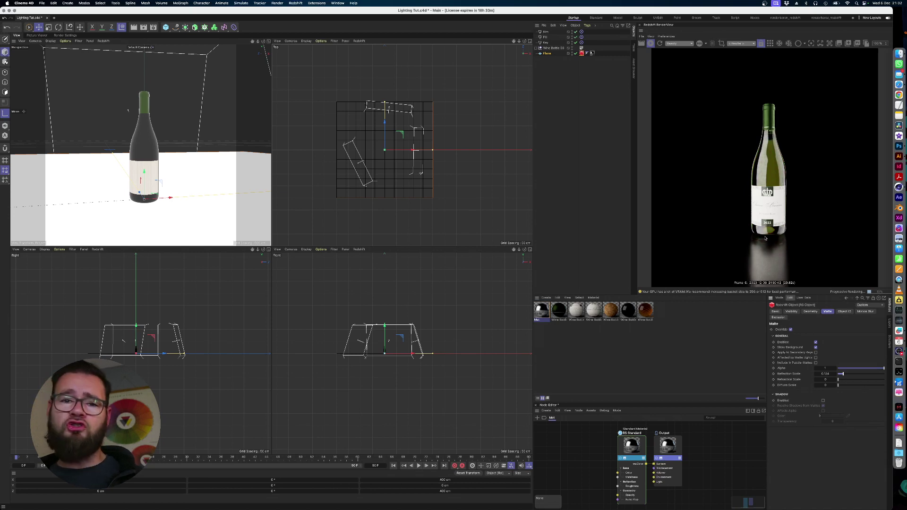
- Try a reflection roughness of 0 on the ground plane's material and undo the change
{"action": "left_click", "coordinate": [592, 52]}
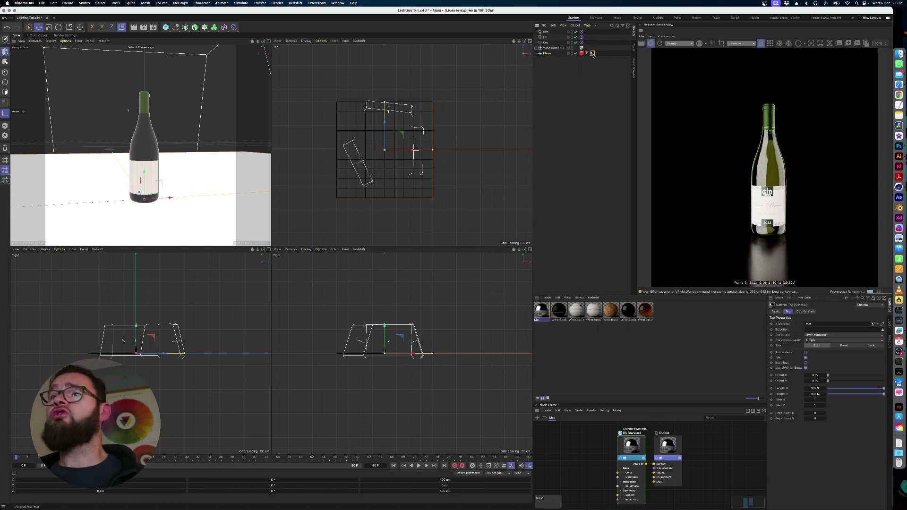
{"action": "left_click", "coordinate": [543, 312]}
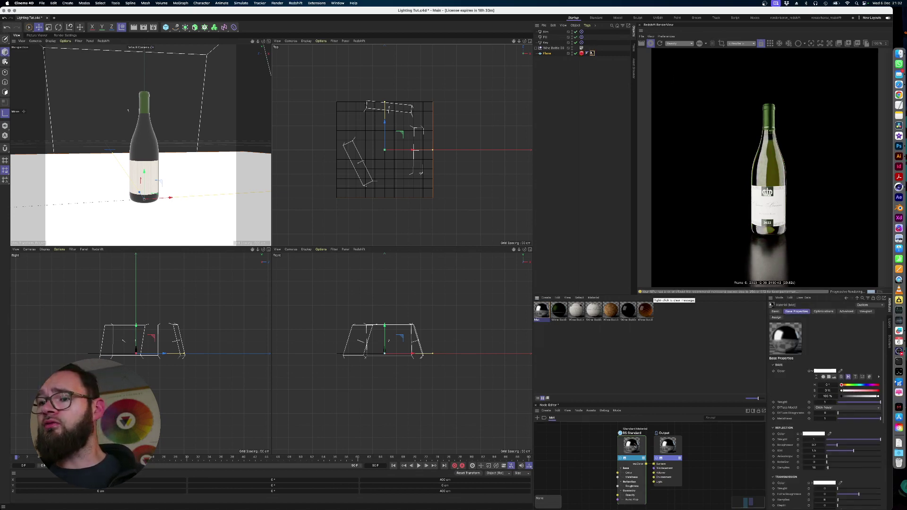
{"action": "left_click", "coordinate": [641, 484]}
{"action": "left_click_drag", "start_coordinate": [836, 420], "coordinate": [825, 420]}
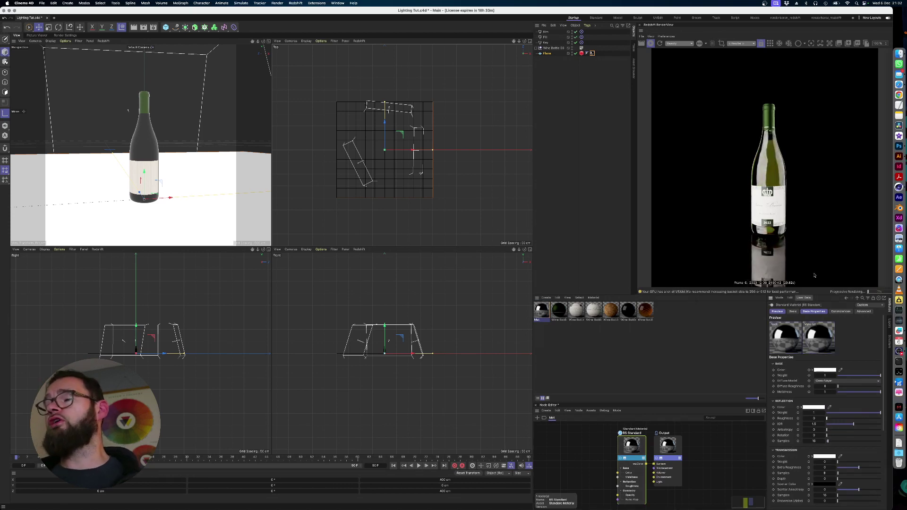
{"action": "key", "text": "super+z"}
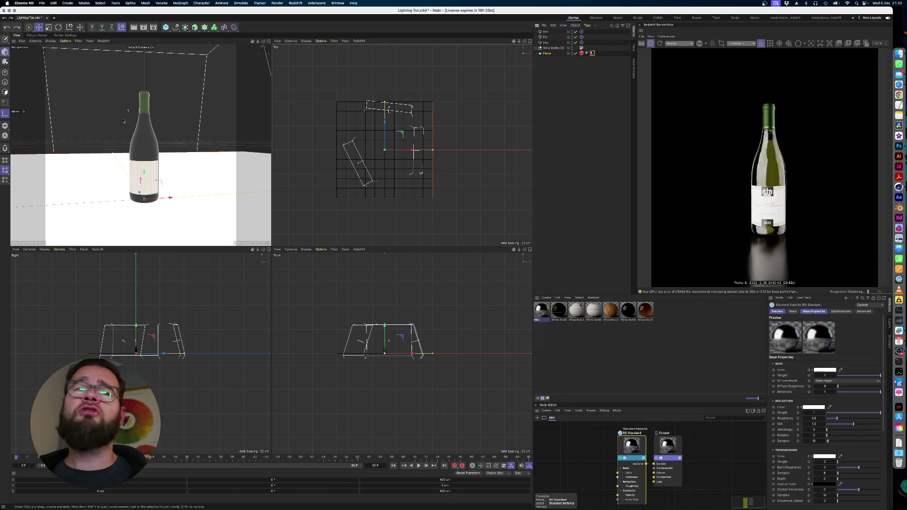
- Reframe the perspective view as a closer, tilted shot of the whole bottle and save the scene
{"action": "right_click_drag", "start_coordinate": [124, 121], "coordinate": [185, 135], "text": "alt"}
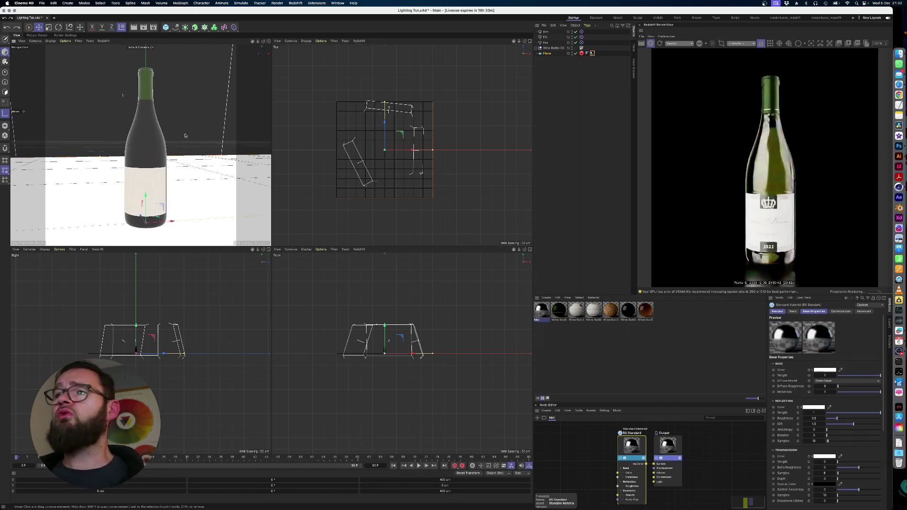
{"action": "middle_click_drag", "start_coordinate": [185, 136], "coordinate": [185, 133], "text": "alt"}
{"action": "right_click_drag", "start_coordinate": [185, 133], "coordinate": [179, 133]}
{"action": "left_click_drag", "start_coordinate": [179, 132], "coordinate": [175, 130], "text": "alt"}
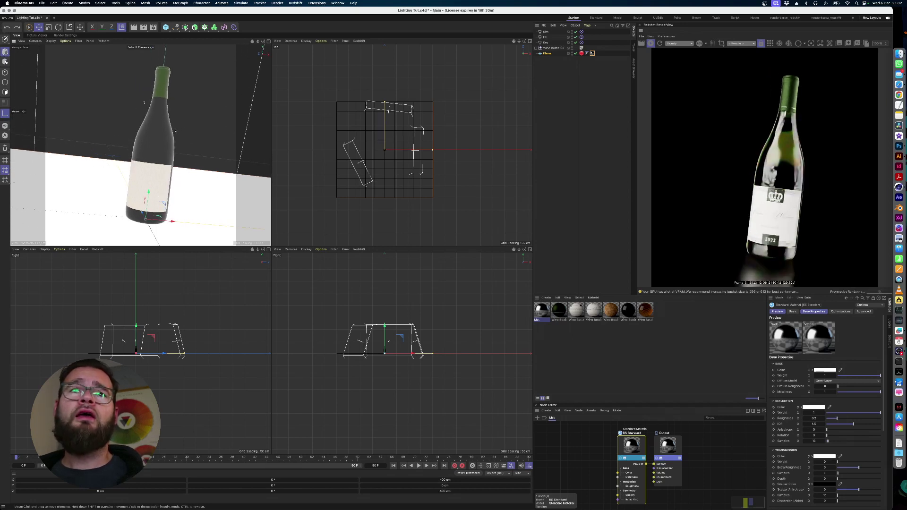
{"action": "key", "text": "super+s"}
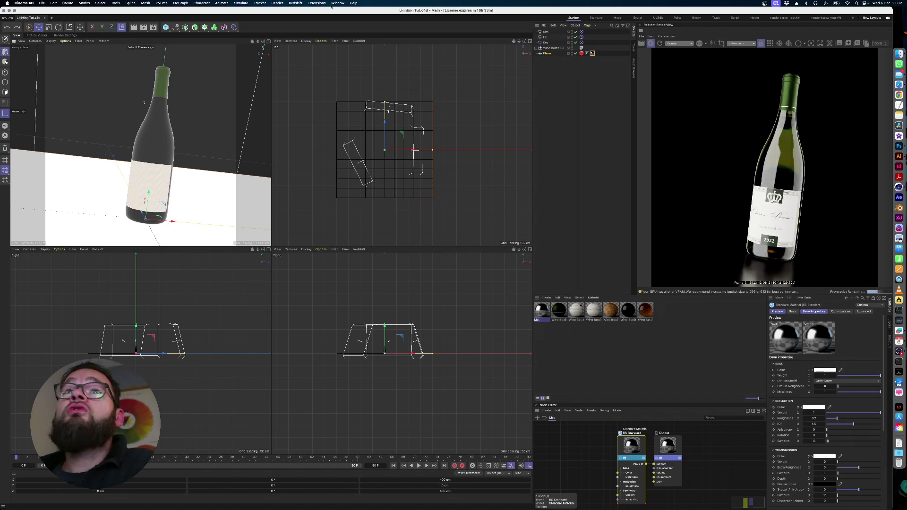
- Add a Redshift Dome Light to the scene
{"action": "left_click", "coordinate": [296, 3]}
{"action": "mouse_move", "coordinate": [312, 22]}
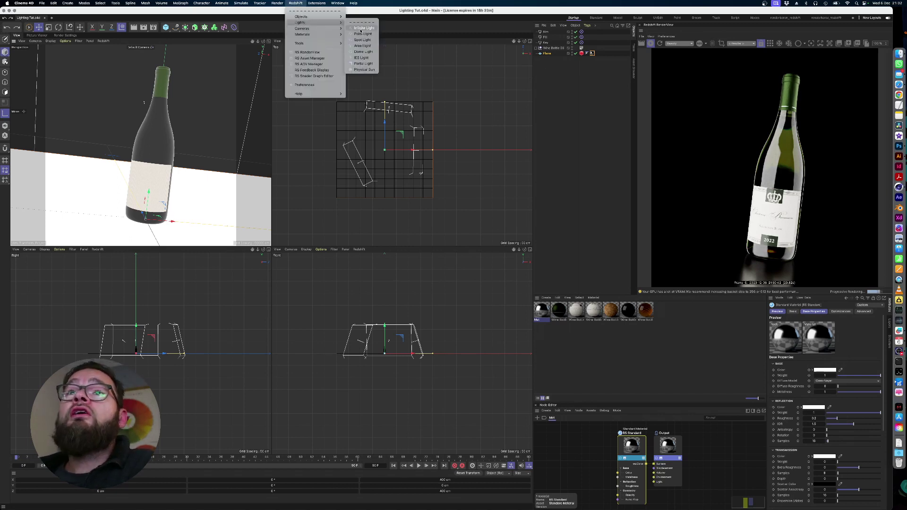
{"action": "left_click", "coordinate": [363, 52]}
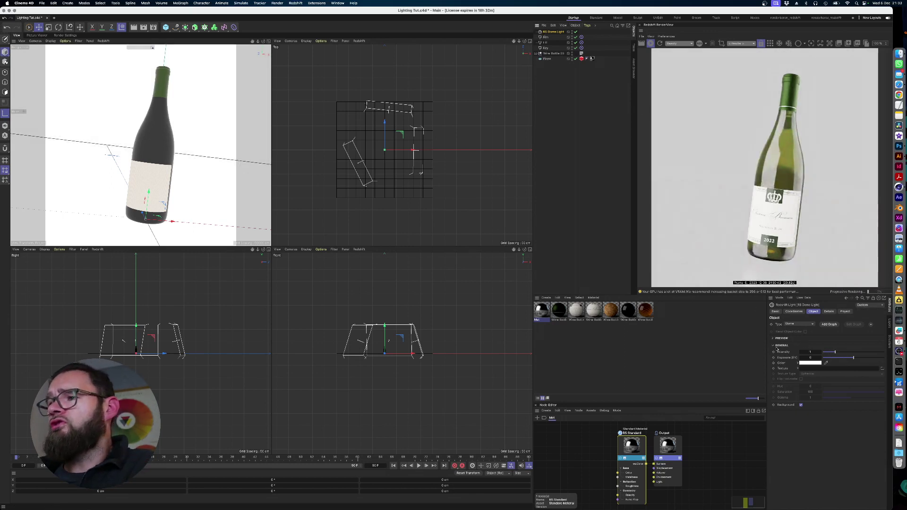
- Load Modern_Industrial_008.exr as the dome light's texture and turn off the light's background
{"action": "left_click", "coordinate": [880, 368]}
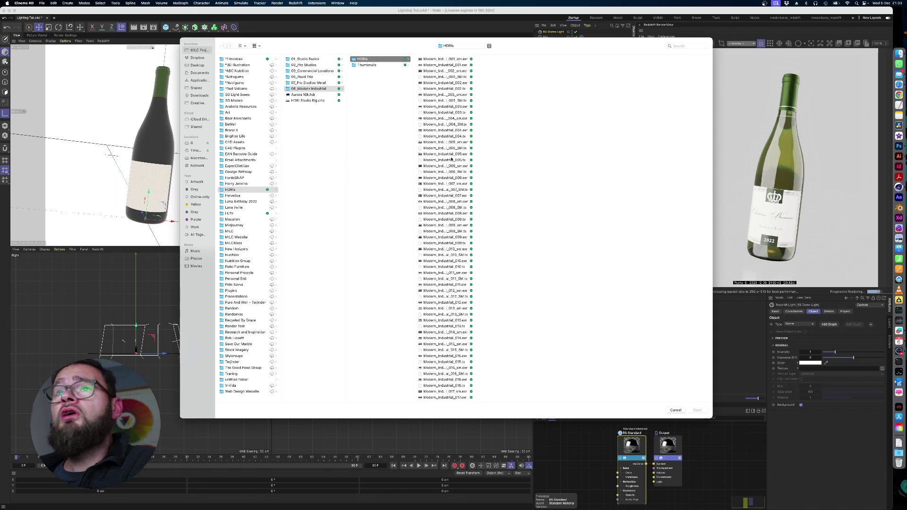
{"action": "left_click", "coordinate": [457, 214]}
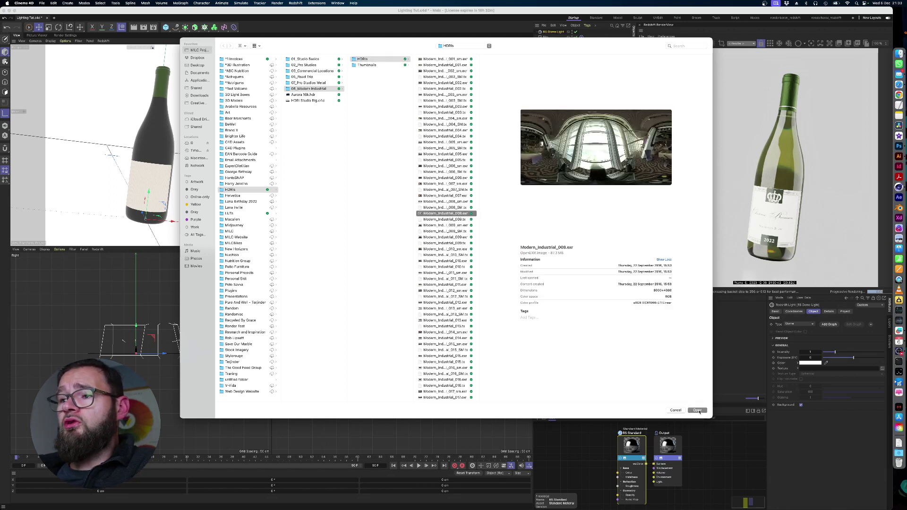
{"action": "left_click", "coordinate": [697, 410]}
{"action": "left_click", "coordinate": [432, 188]}
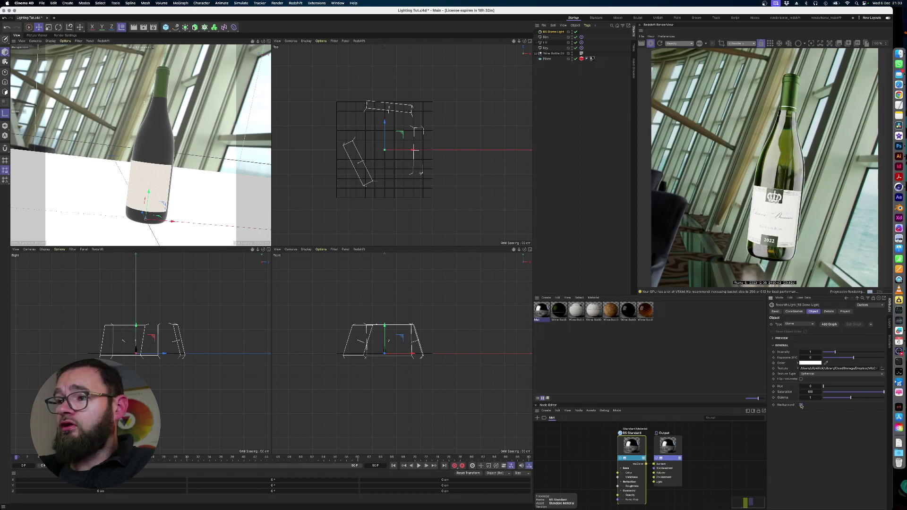
{"action": "left_click", "coordinate": [801, 405]}
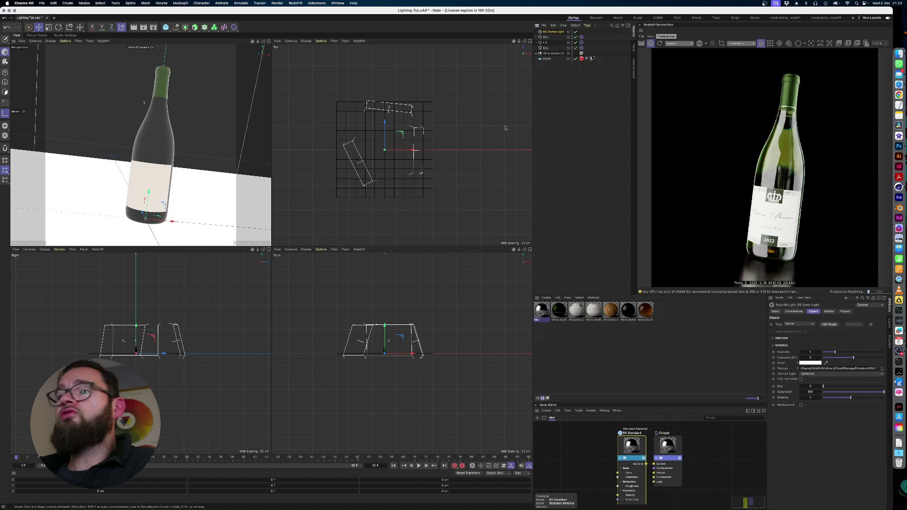
- Try stronger dome light intensities and set the intensity to about 1.3
{"action": "left_click", "coordinate": [854, 352]}
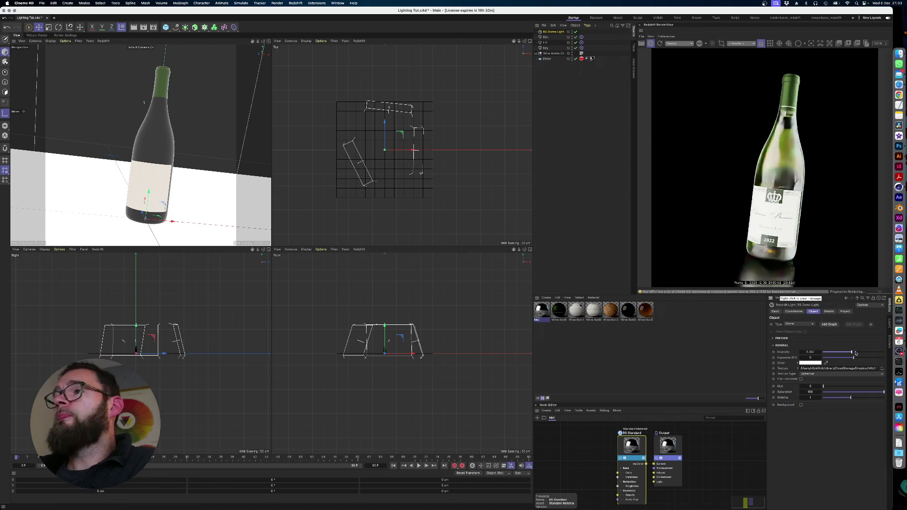
{"action": "left_click", "coordinate": [868, 353]}
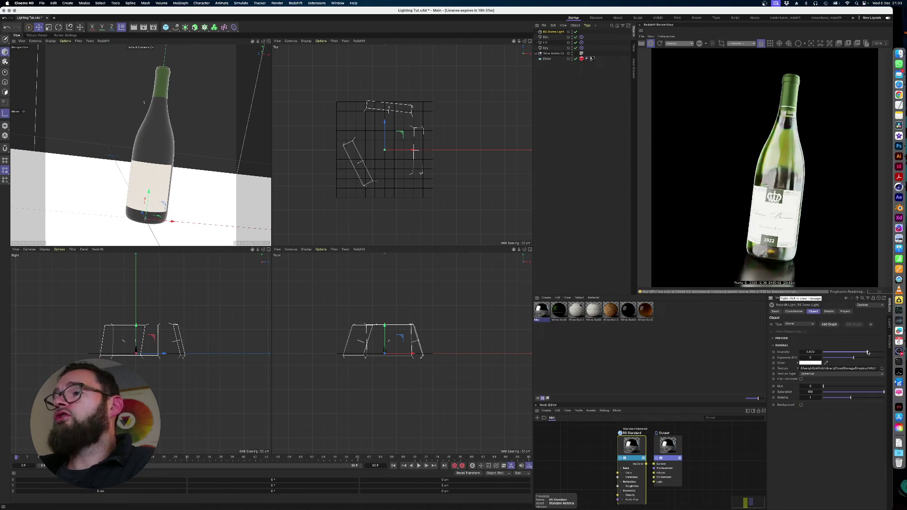
{"action": "left_click_drag", "start_coordinate": [867, 352], "coordinate": [839, 353]}
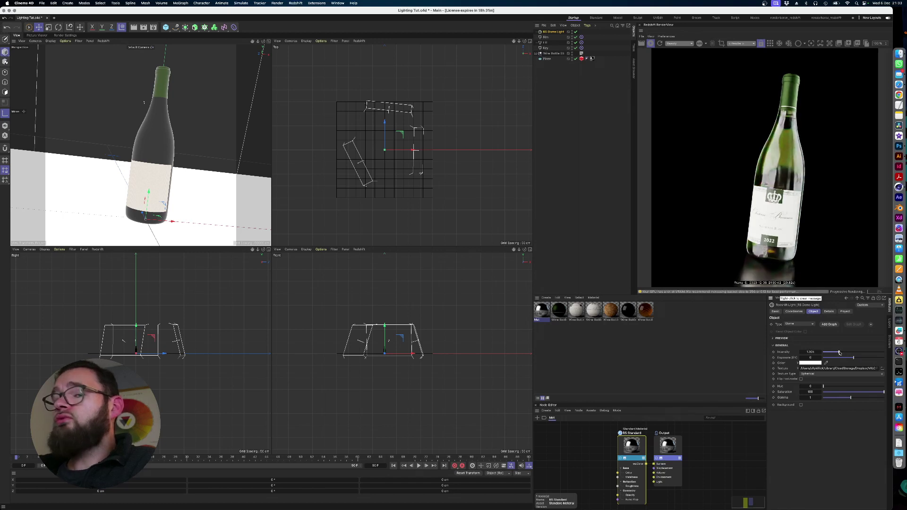